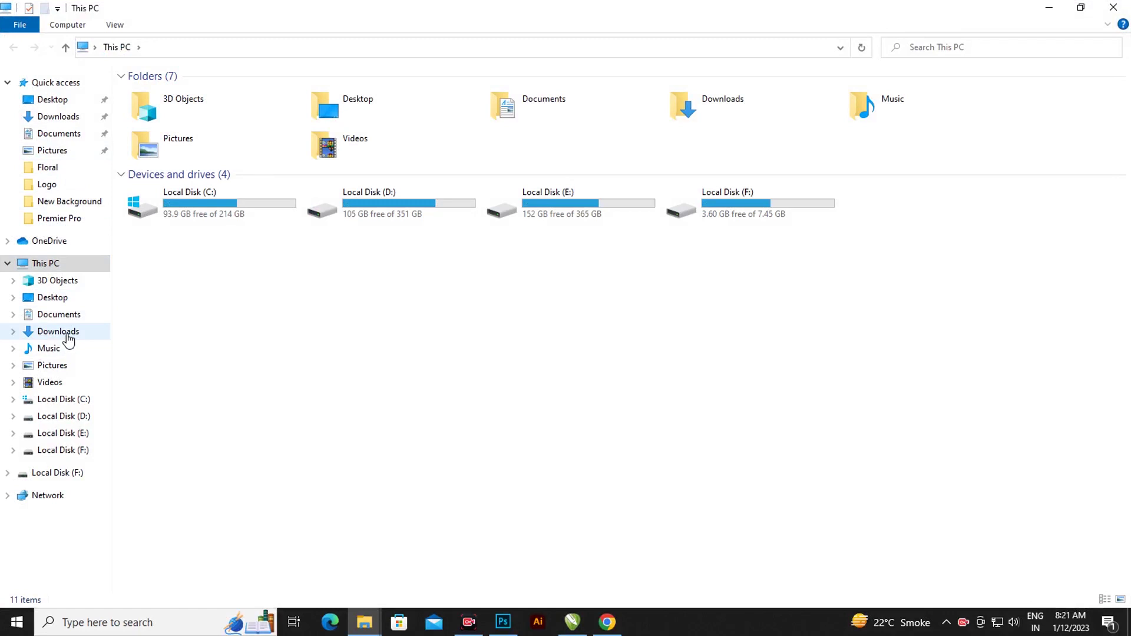
Extract the 12-1-23 A archive into the Downloads folder, entering the archive password.
left_click(66, 333)
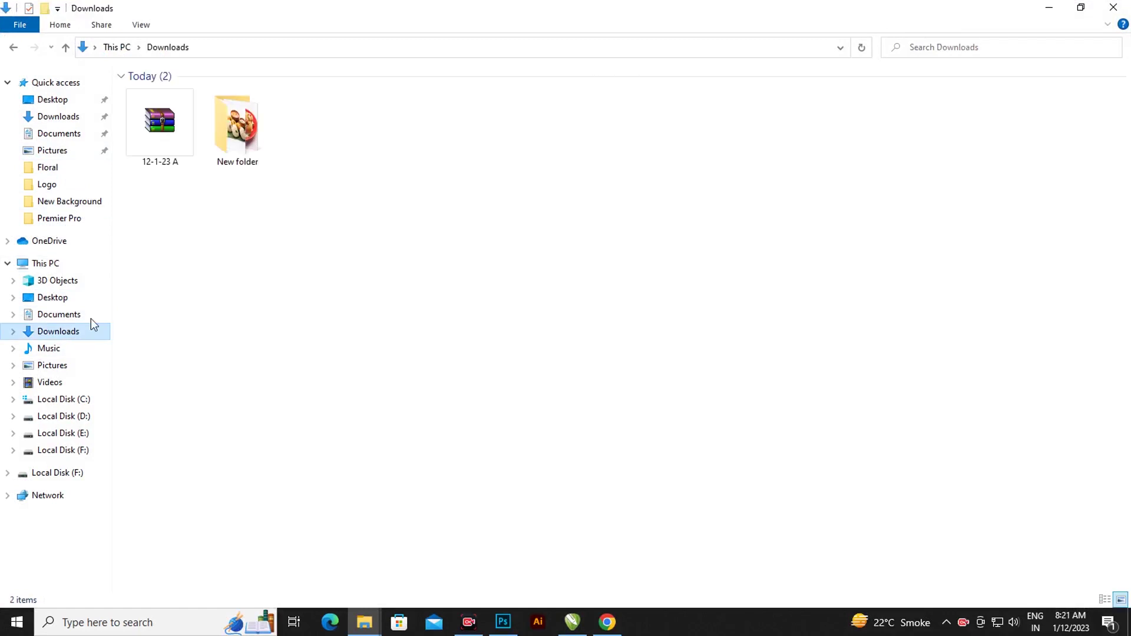
left_click(171, 141)
right_click(171, 140)
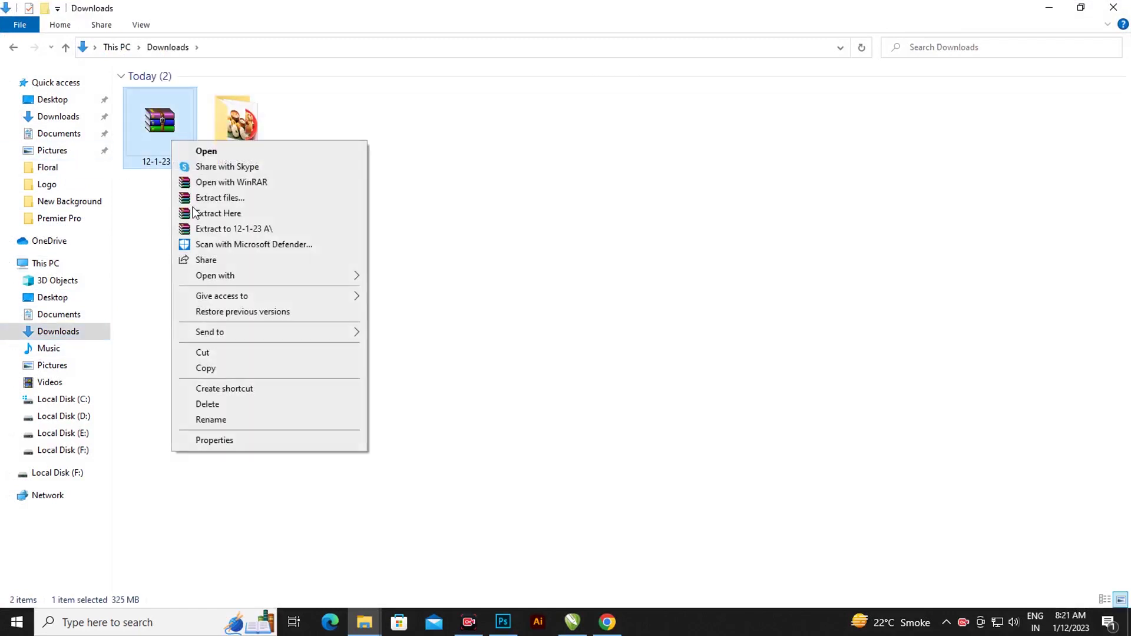
left_click(230, 214)
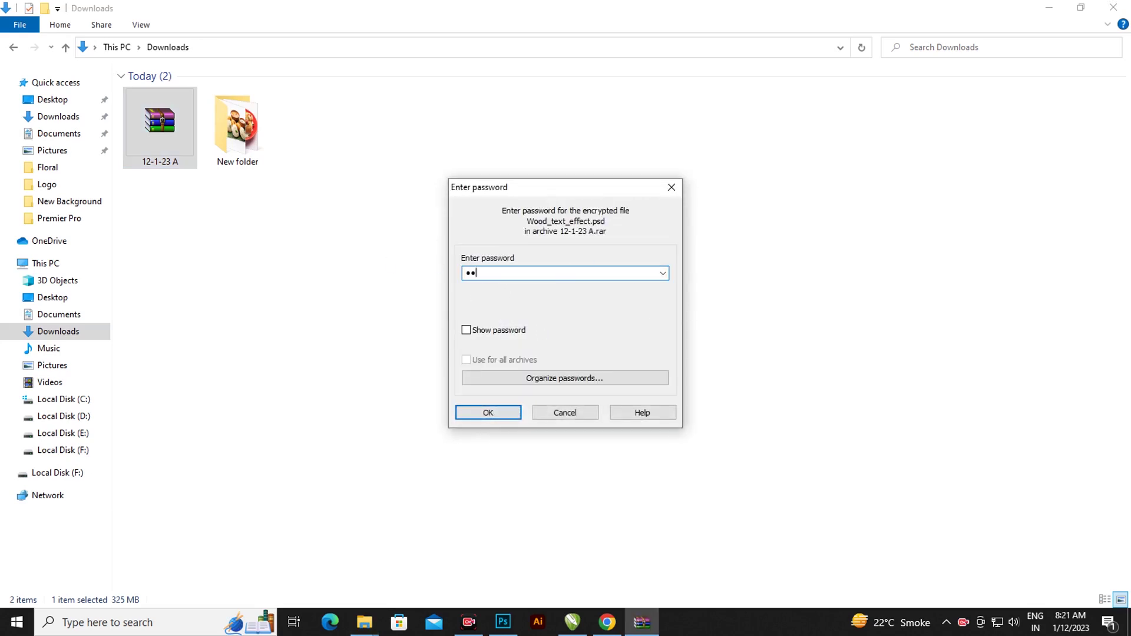
type("••••••")
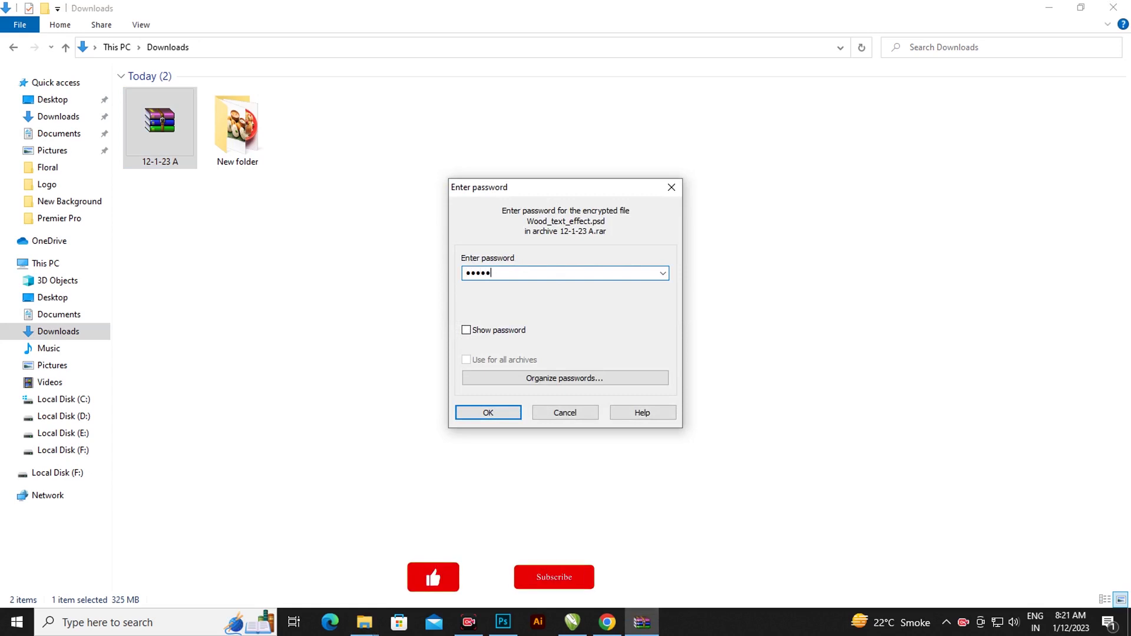
type("•")
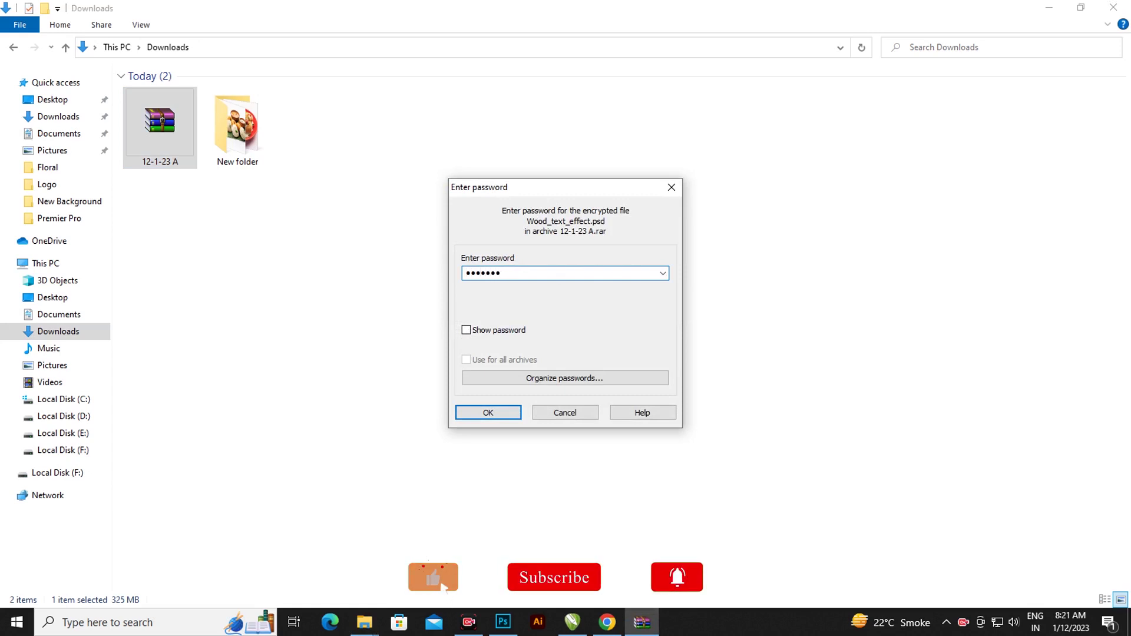
type("••")
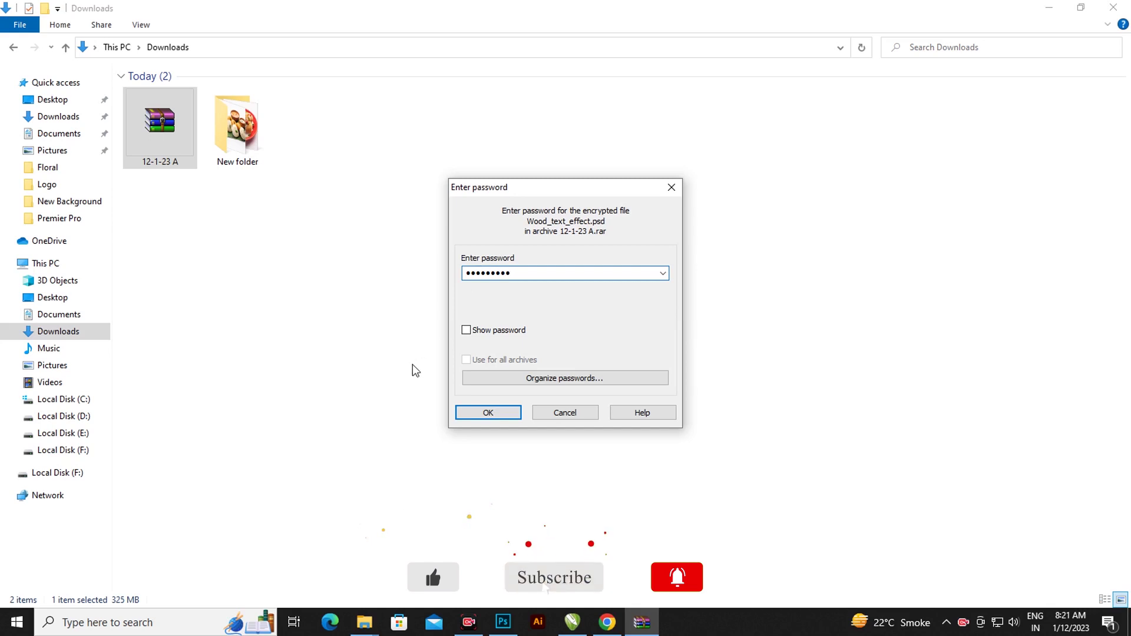
left_click(487, 412)
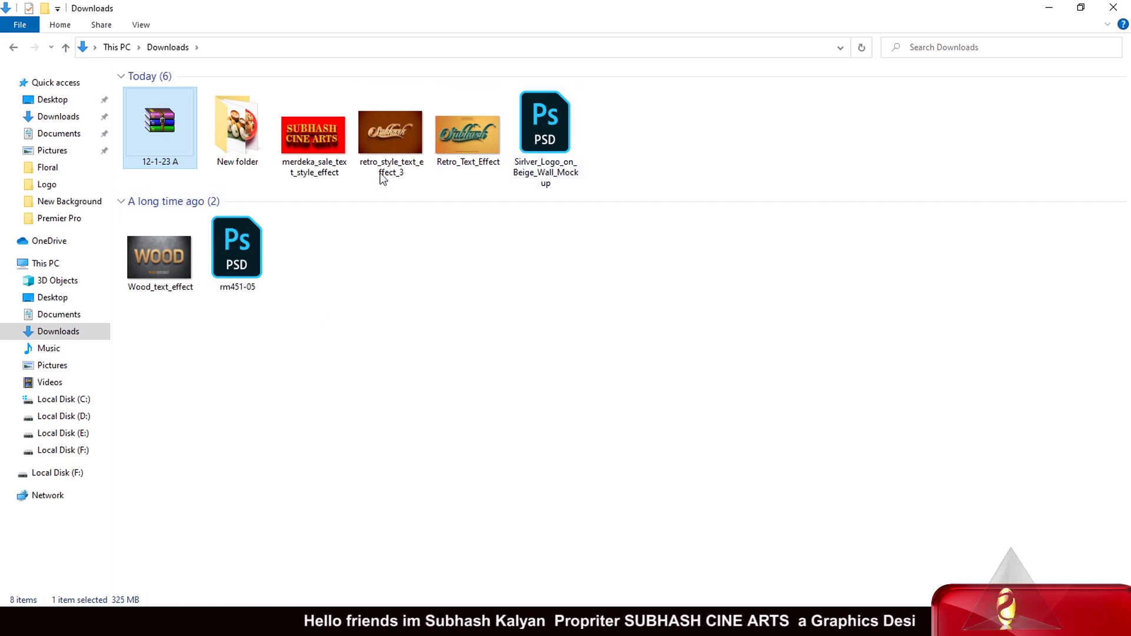
Open retro_style_text_effect_3 in Photoshop and open the contents of its topmost Place Your Design Here smart object.
left_click(399, 149)
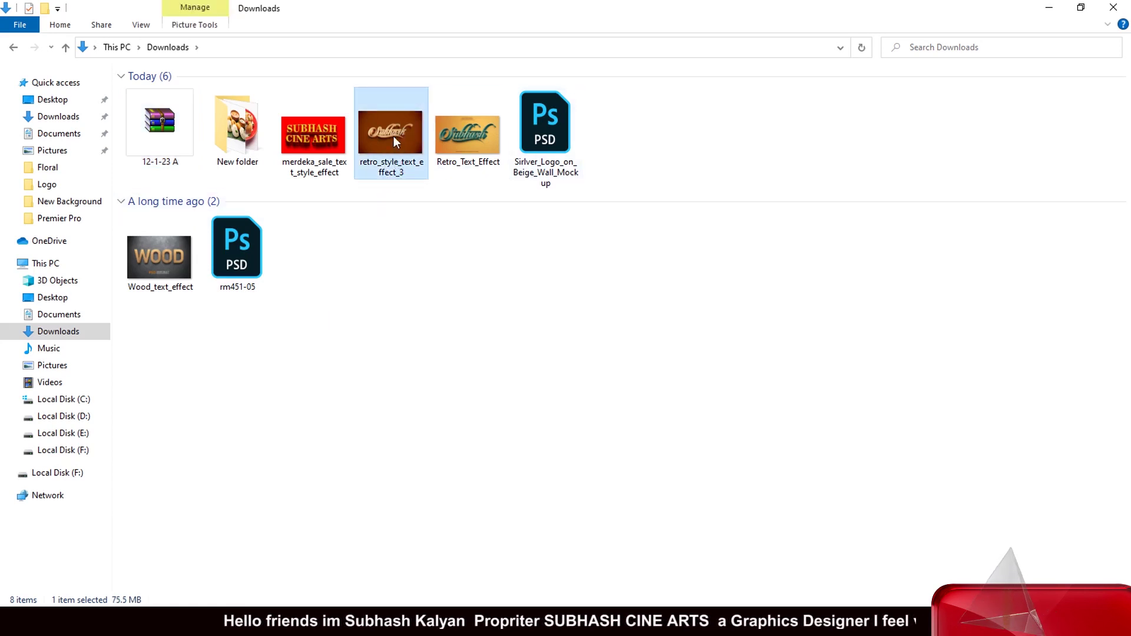
left_click_drag(393, 136, 455, 364)
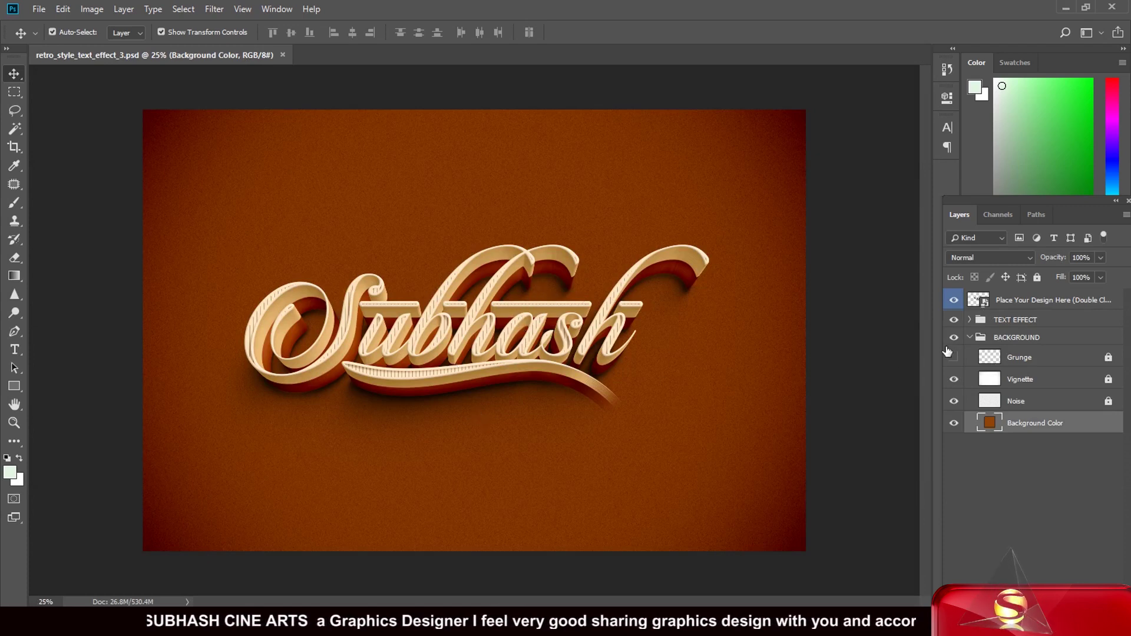
double_click(982, 302)
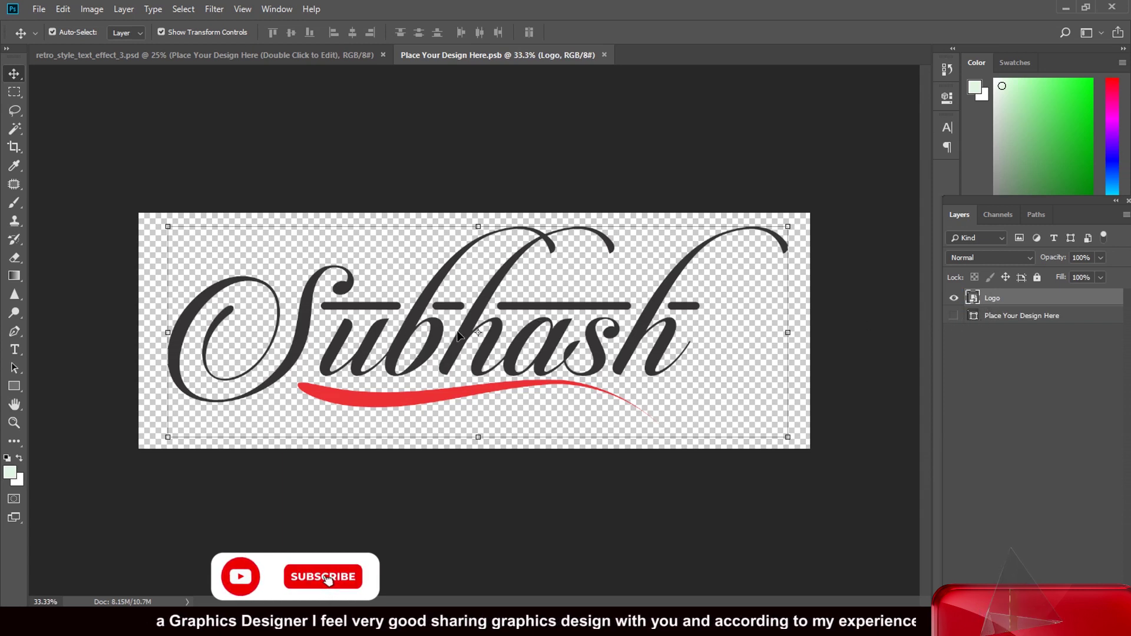
Delete the existing logo from the smart object and place the Logo file from the Desktop folder instead.
left_click_drag(465, 337, 464, 333)
key("Delete")
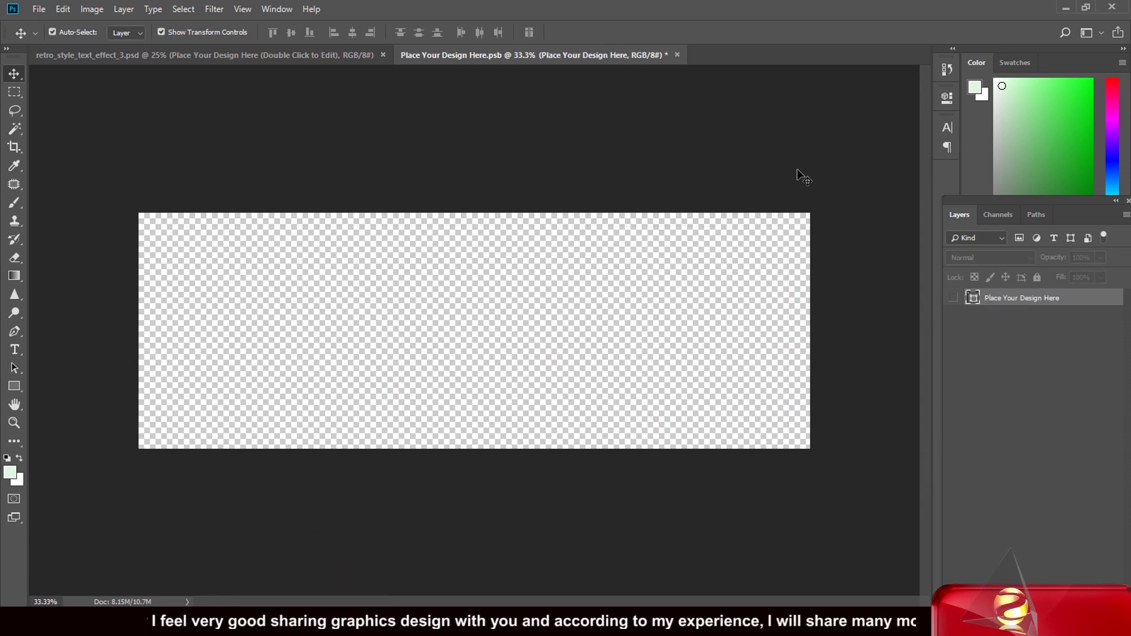
left_click(1068, 8)
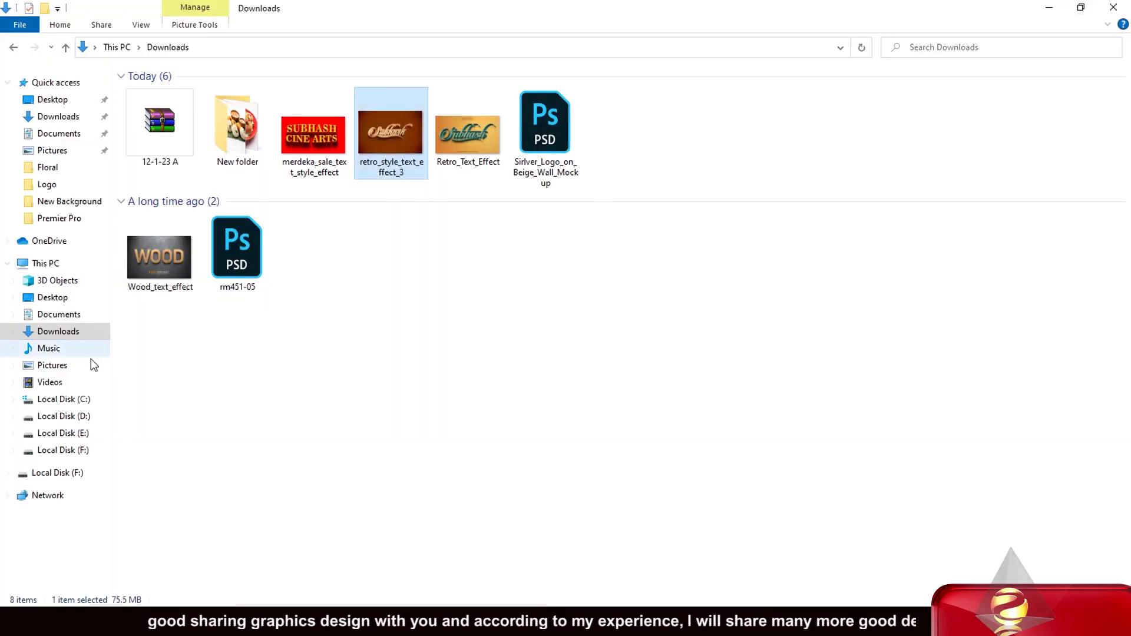
left_click(64, 300)
left_click(168, 143)
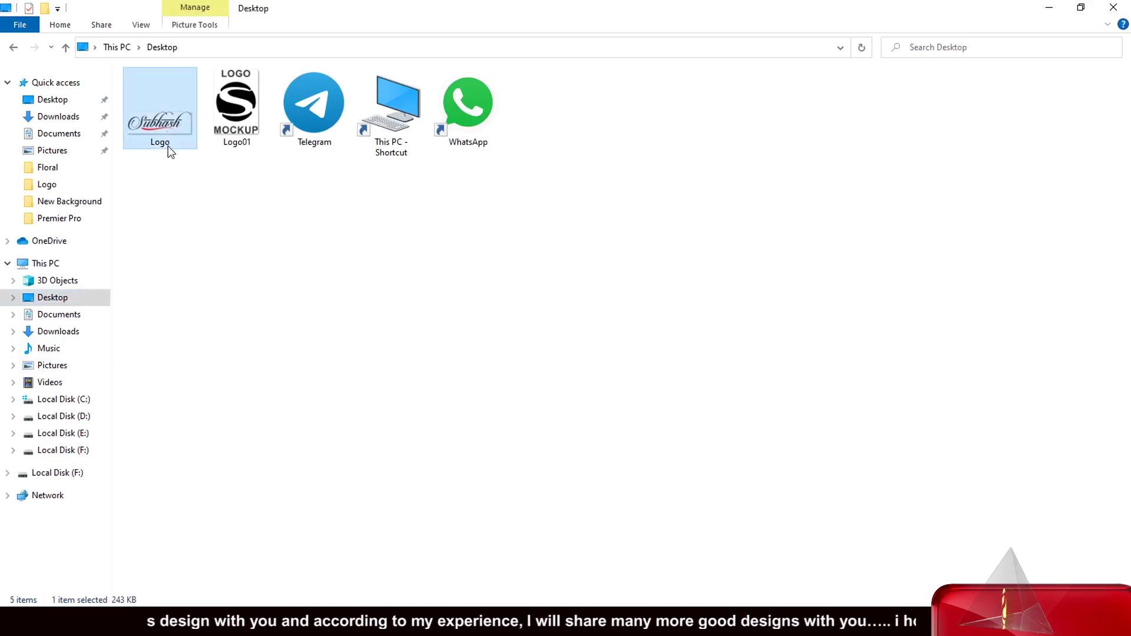
left_click_drag(168, 129, 491, 325)
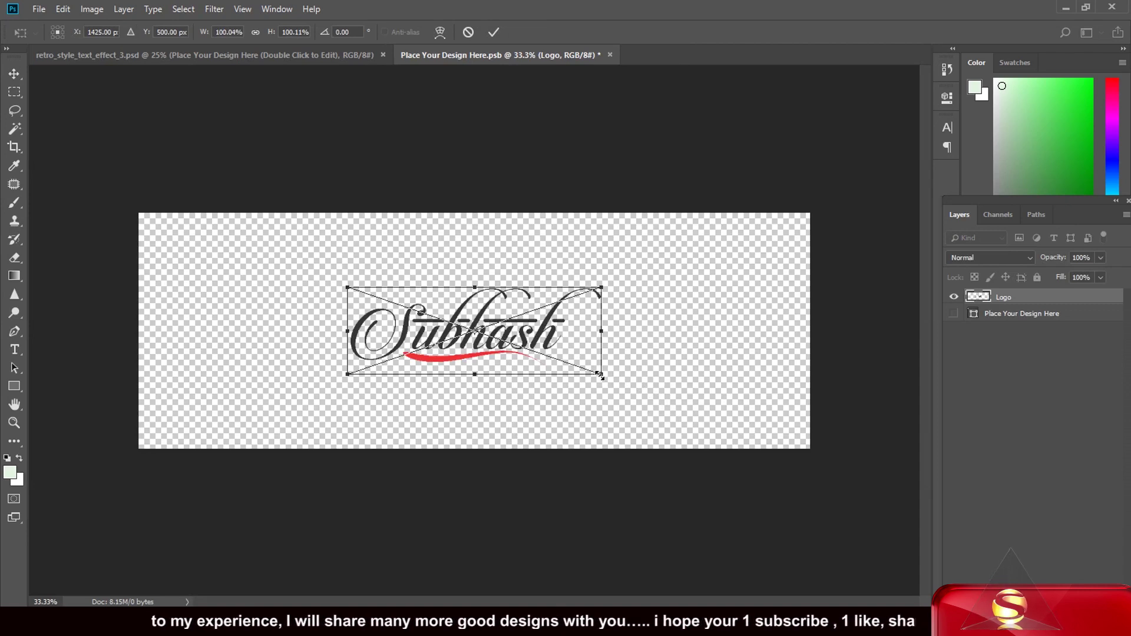
Scale the placed logo to about 256% width and 248% height so it nearly fills the canvas, and commit the transform.
left_click_drag(601, 375, 794, 441)
left_click_drag(350, 288, 151, 221)
left_click_drag(795, 332, 801, 332)
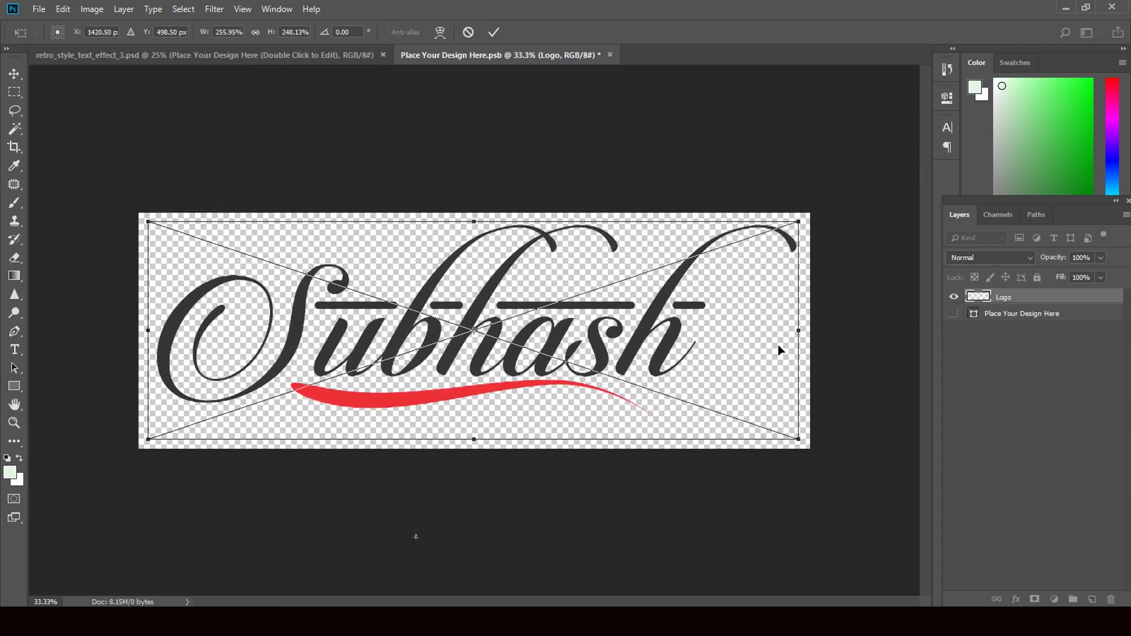
left_click(16, 73)
left_click(508, 232)
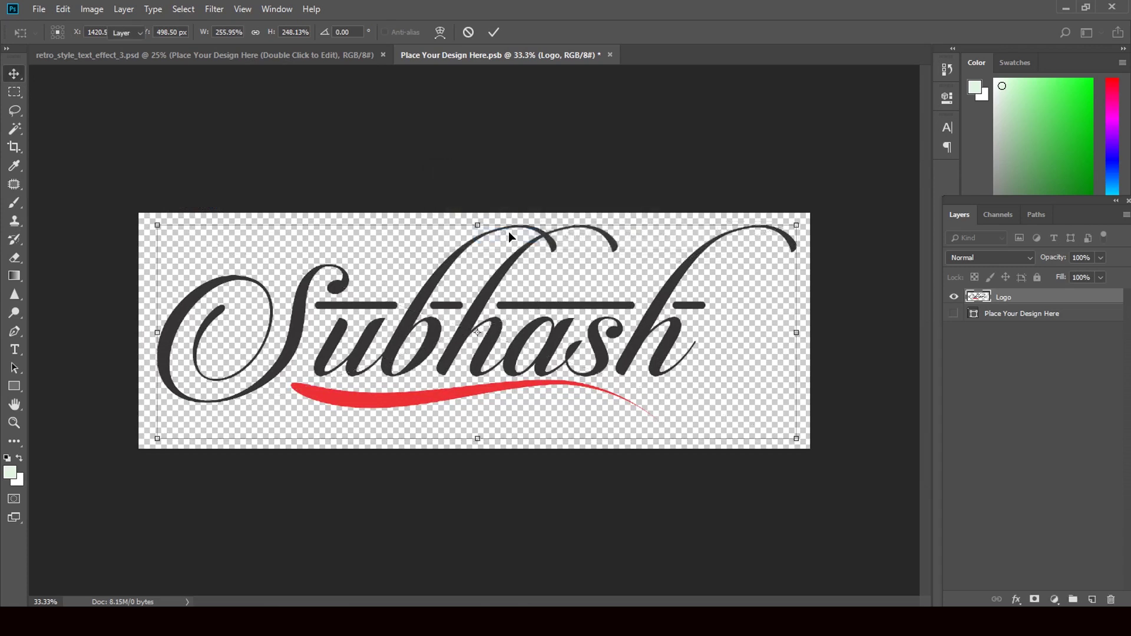
Save the changes to Place Your Design Here.psb and close it to update the text effect.
left_click(609, 54)
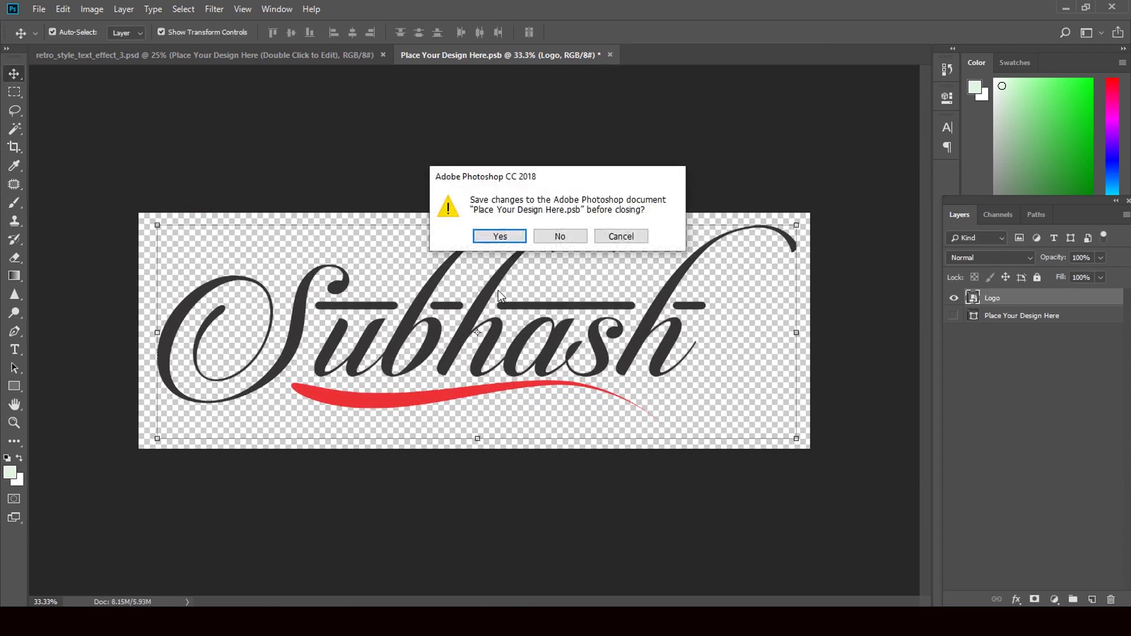
left_click(499, 236)
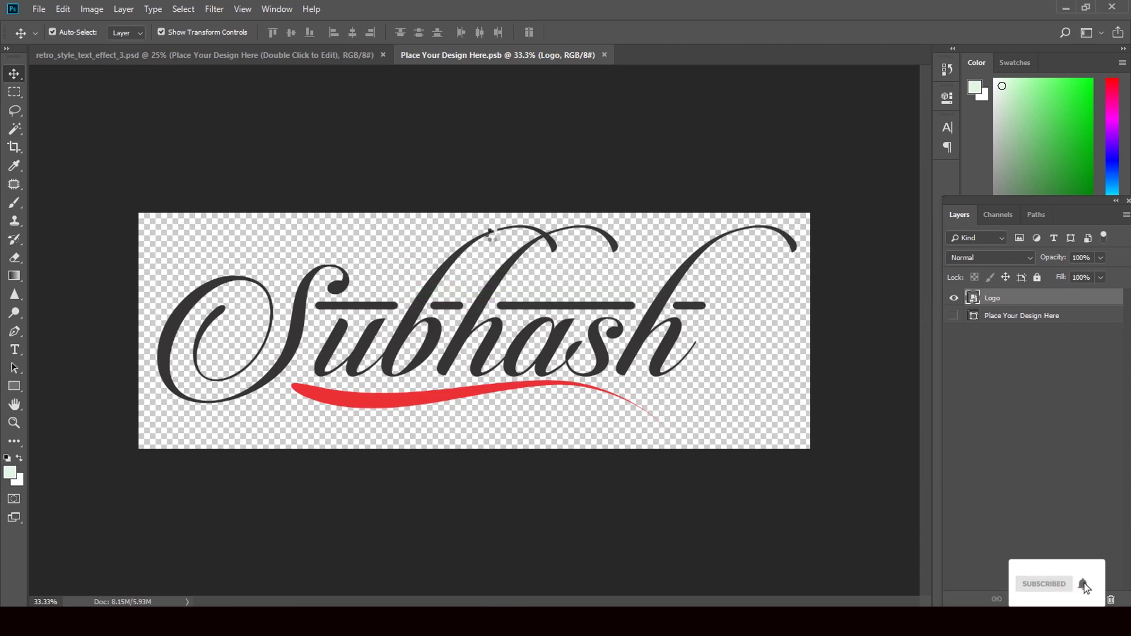
key("ctrl+w")
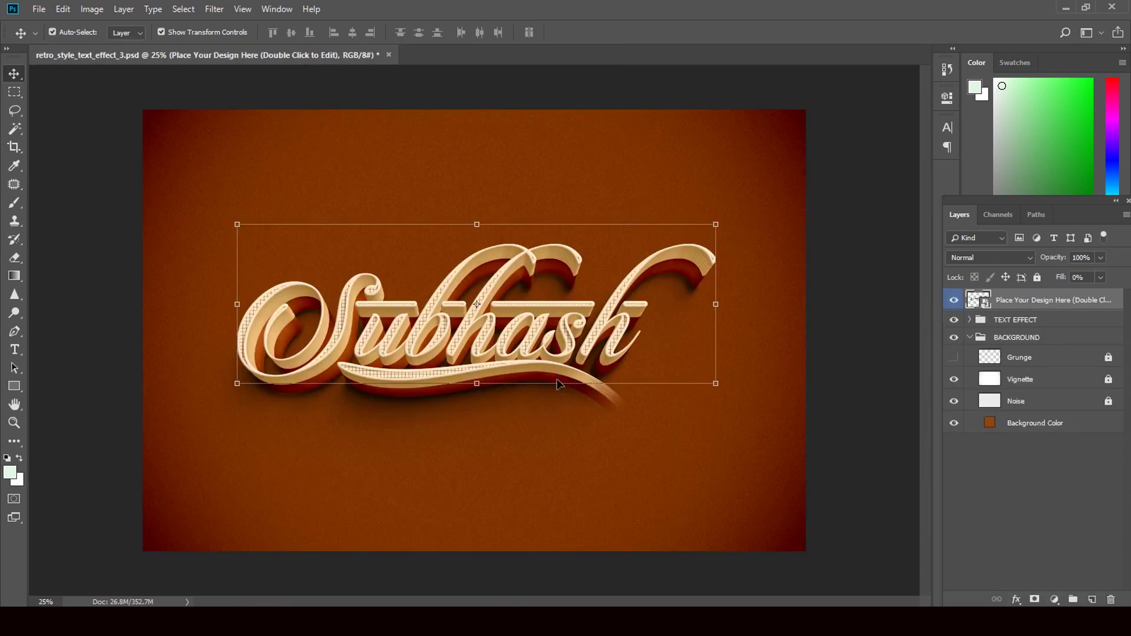
Change the Background Color fill layer to dark red 5e0d07.
left_click(990, 424)
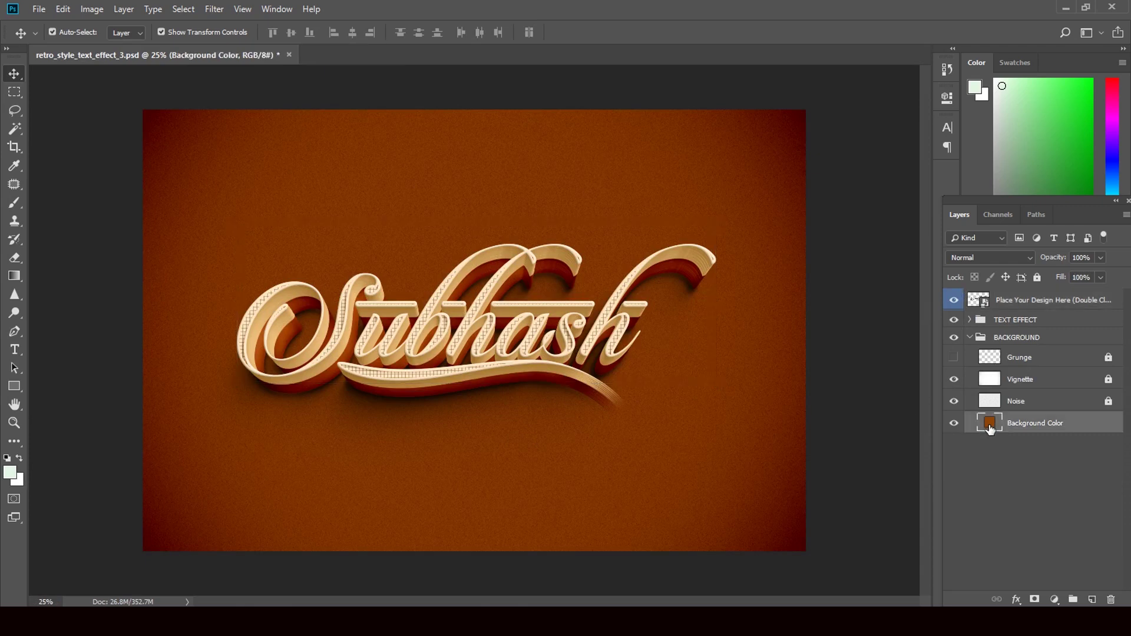
double_click(990, 424)
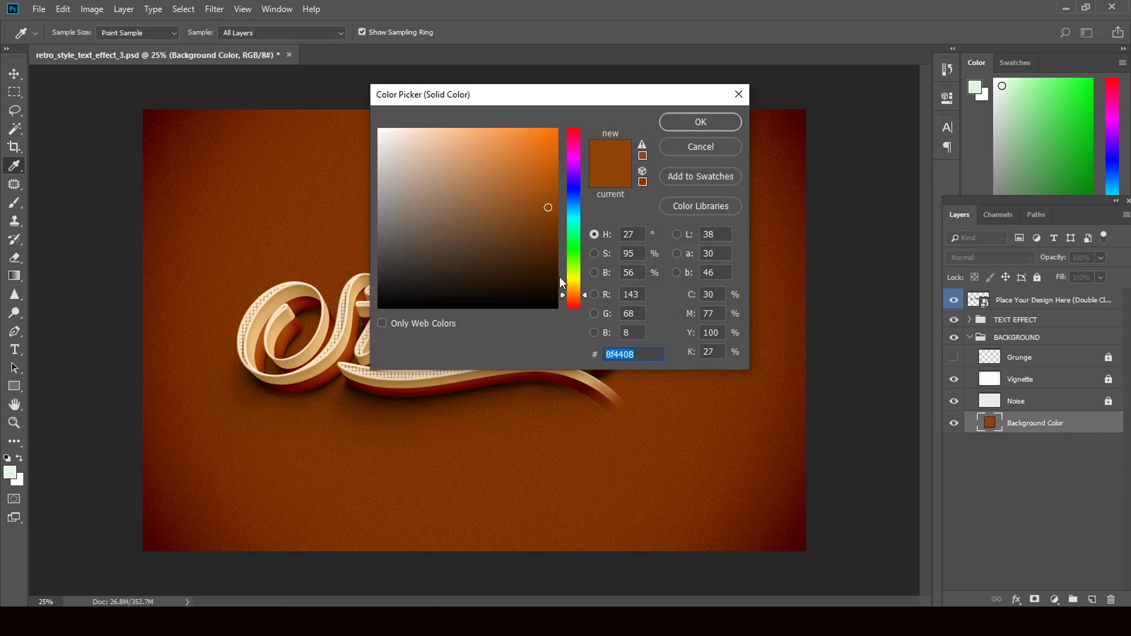
left_click_drag(574, 297, 574, 307)
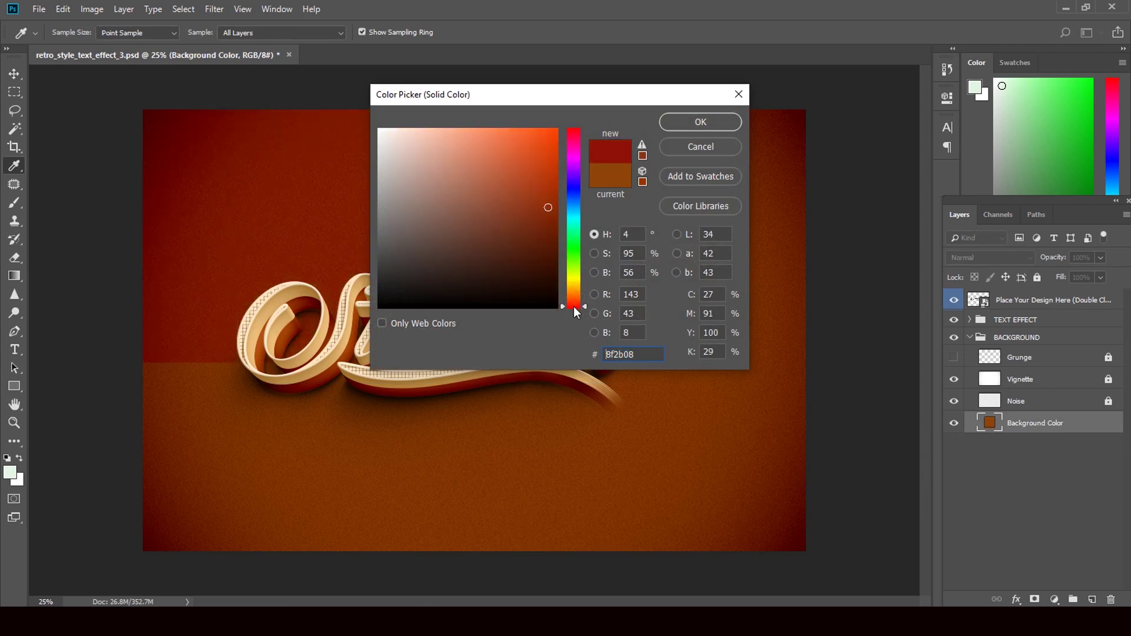
left_click(545, 242)
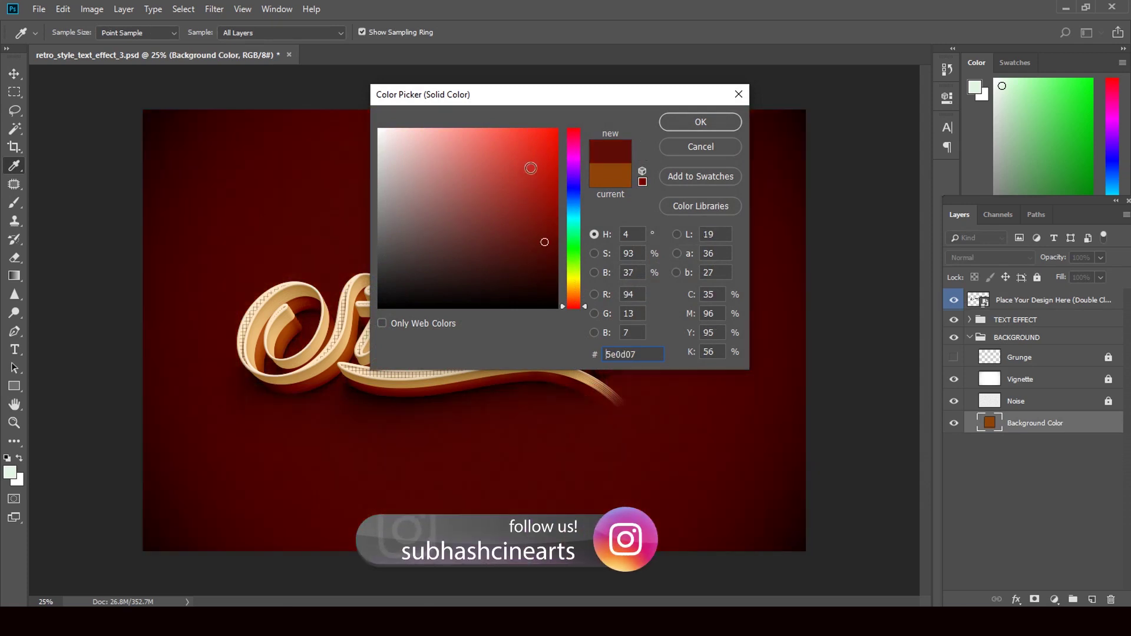
left_click(695, 125)
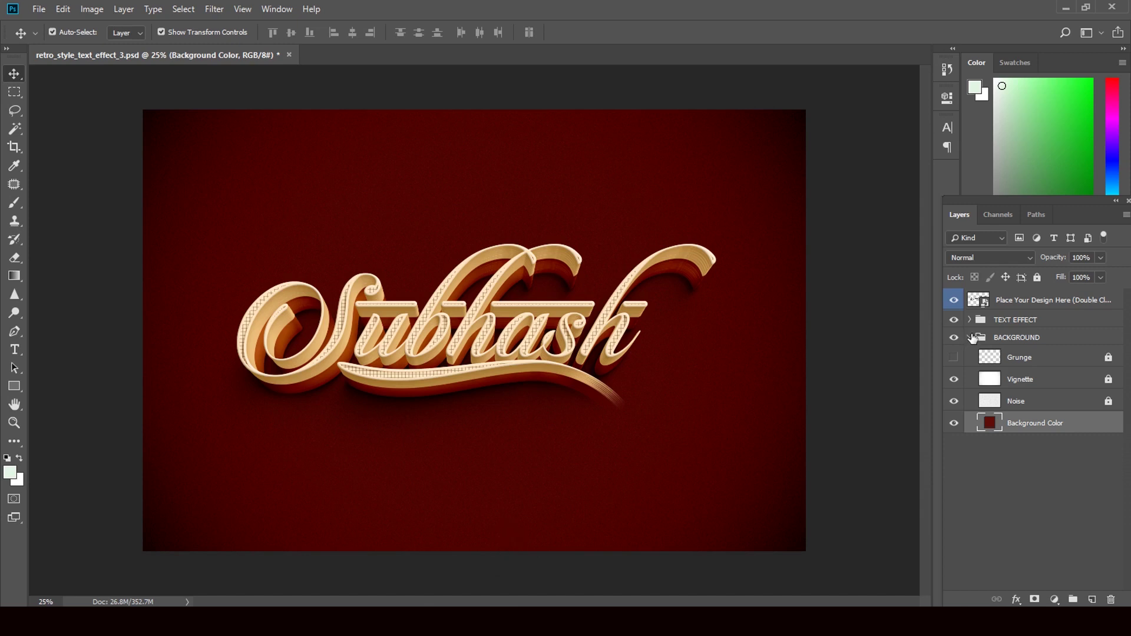
Set the Stroke effect of the top layer in the TEXT EFFECT group to 13 px size and 21% opacity.
left_click(970, 320)
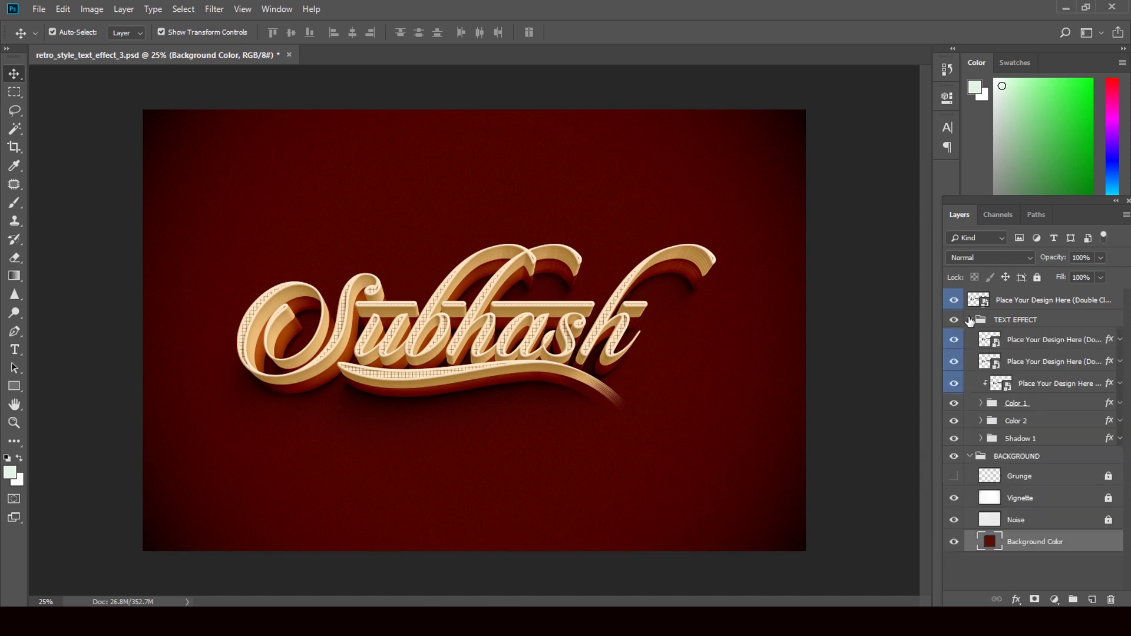
left_click(1109, 344)
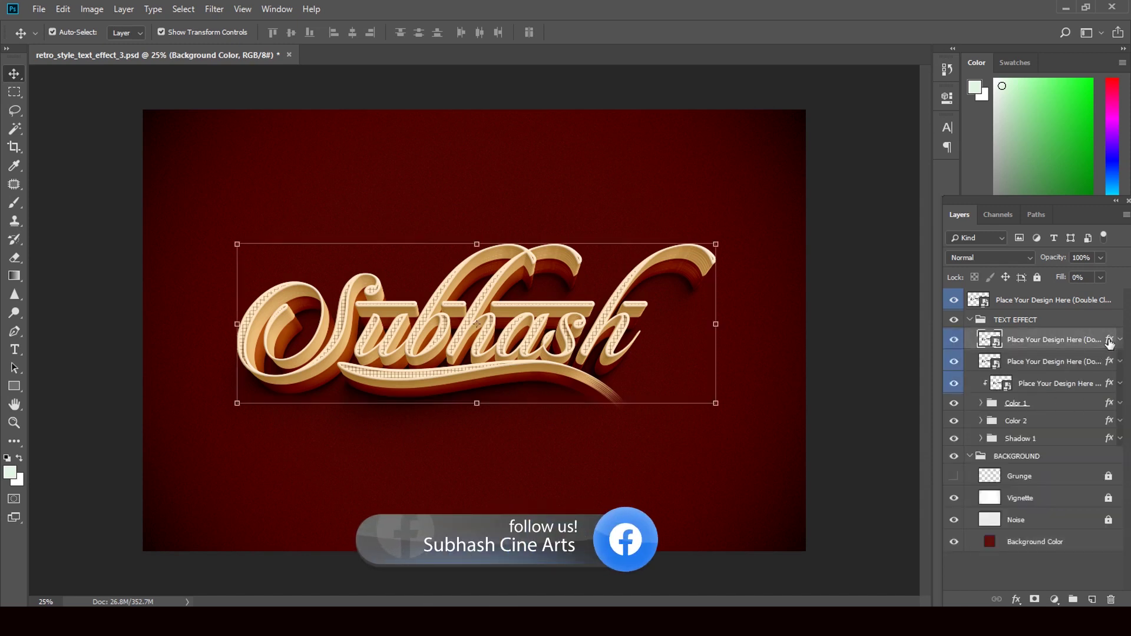
double_click(1110, 345)
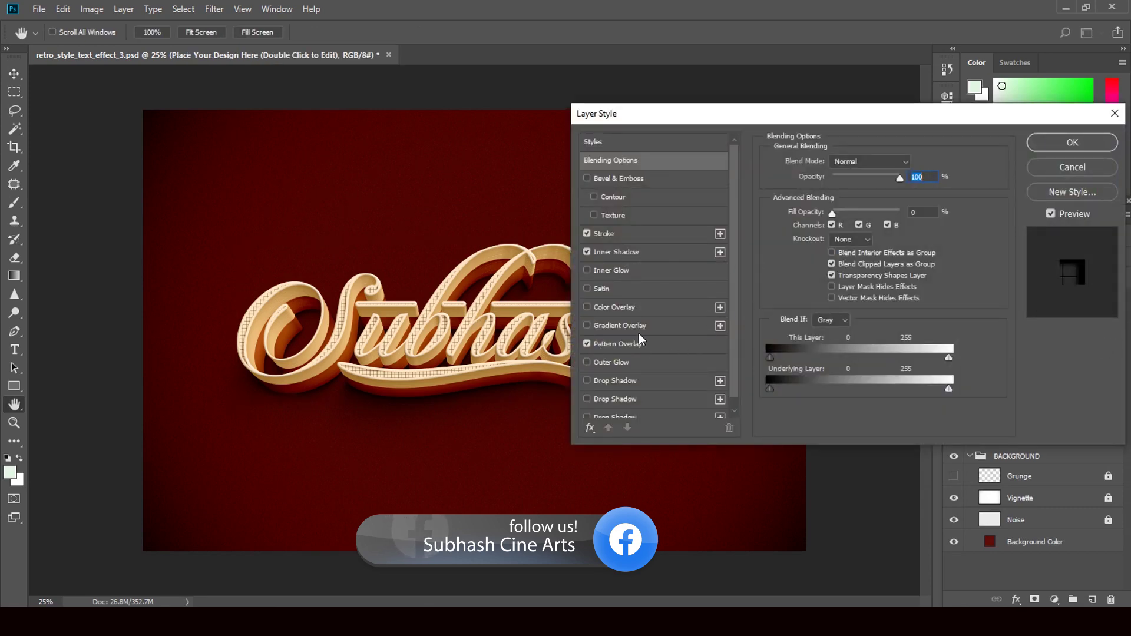
left_click(650, 235)
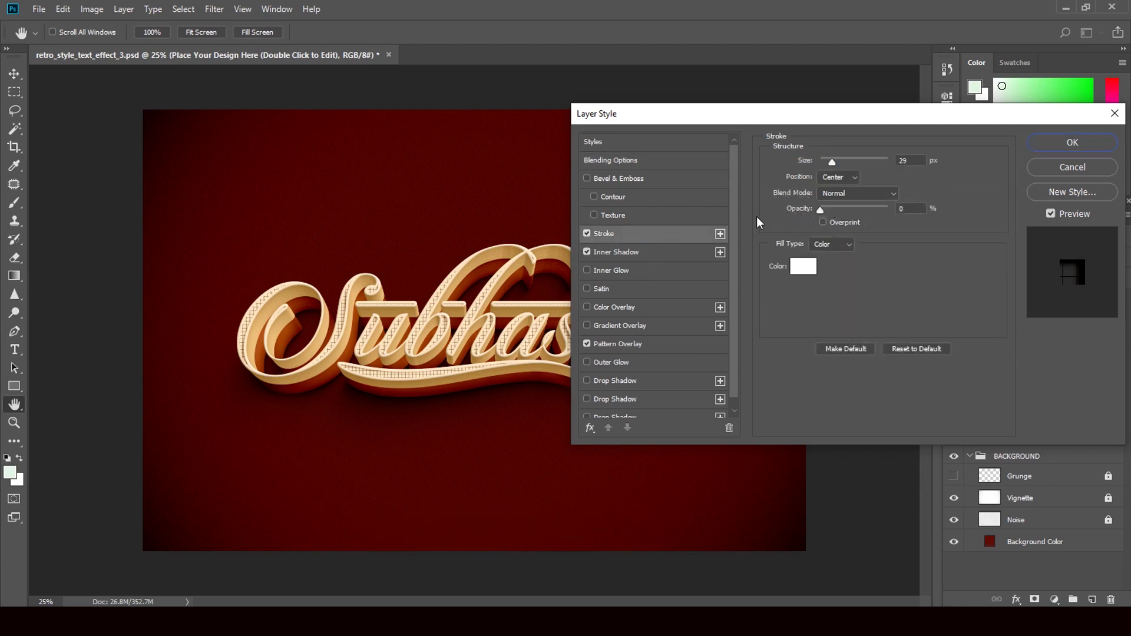
left_click_drag(823, 207, 834, 209)
left_click_drag(833, 161, 854, 160)
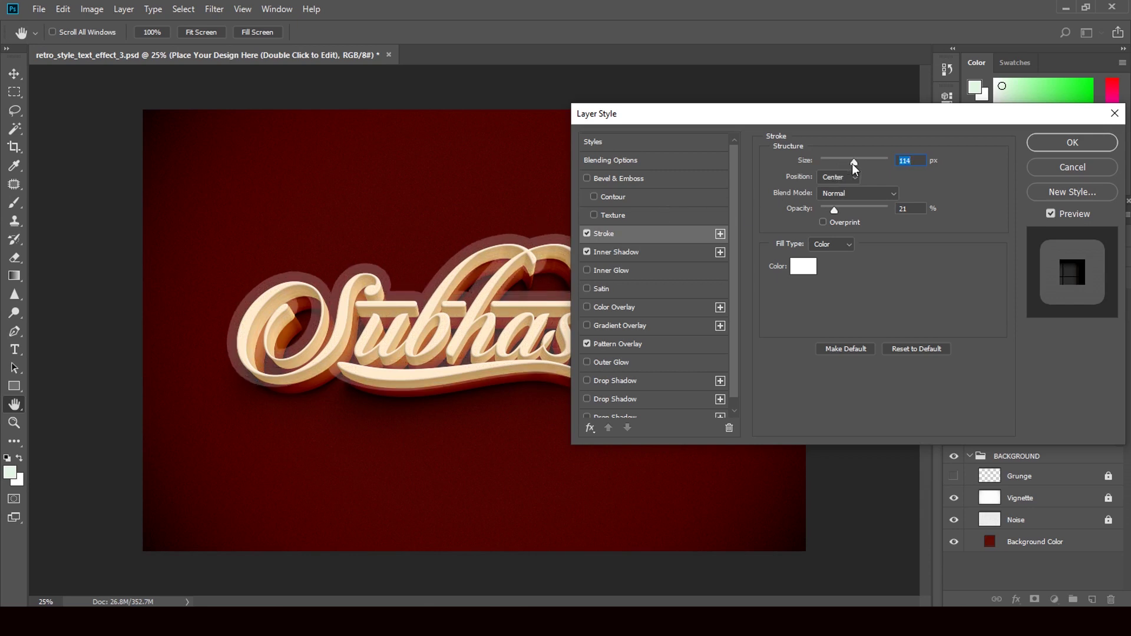
left_click_drag(852, 163, 829, 168)
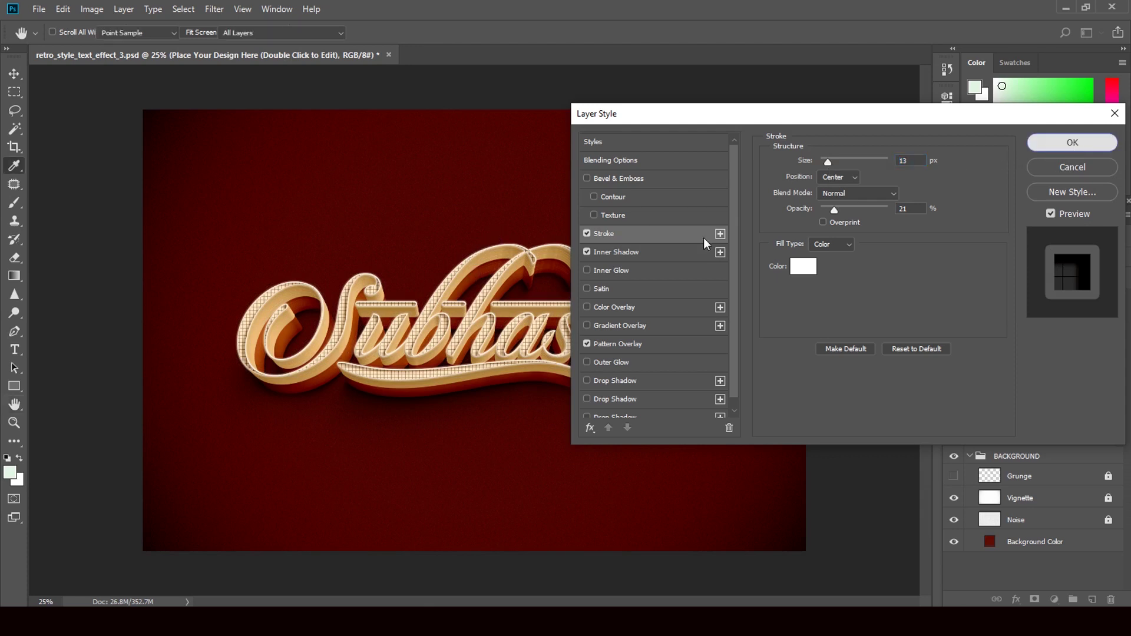
left_click(1073, 143)
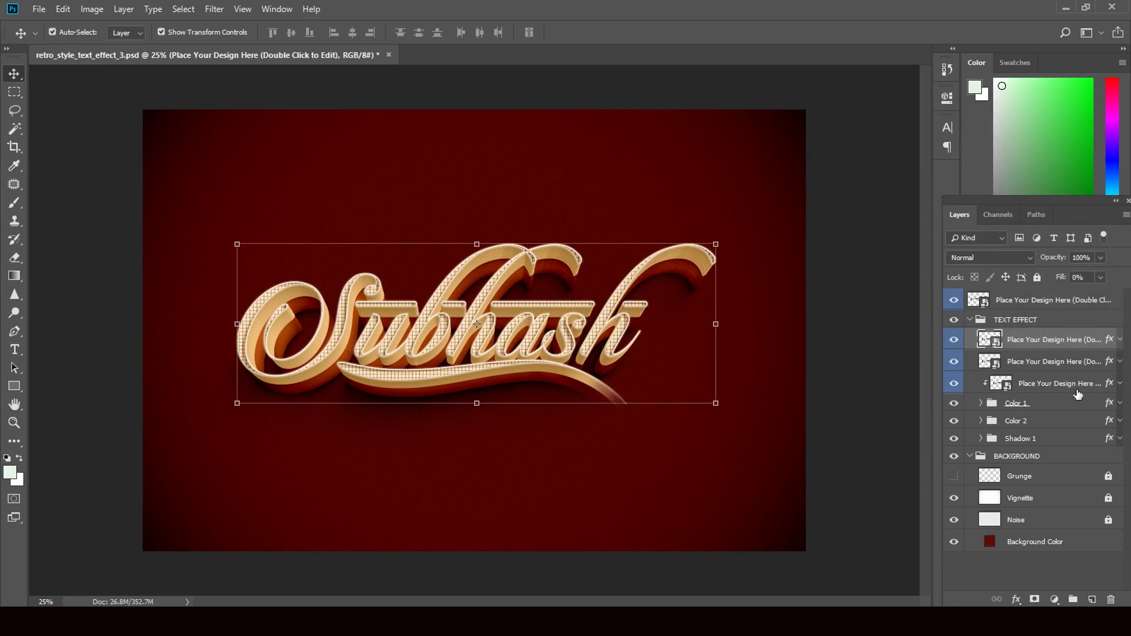
Set the Bevel & Emboss size of the second layer in the TEXT EFFECT group to 59 px.
left_click(1110, 365)
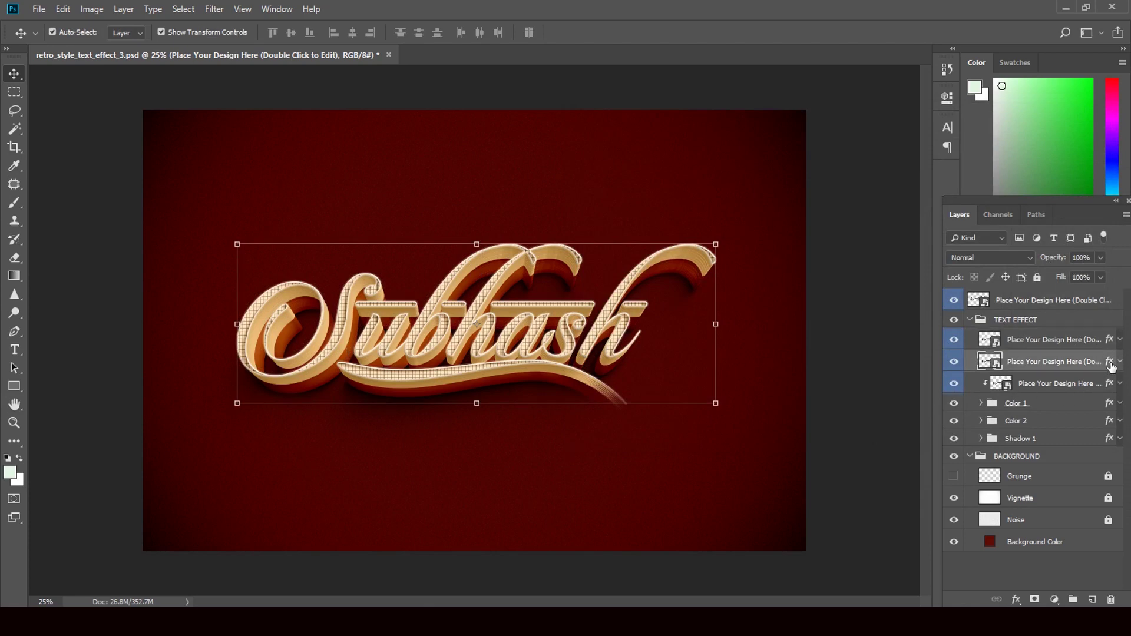
double_click(1110, 364)
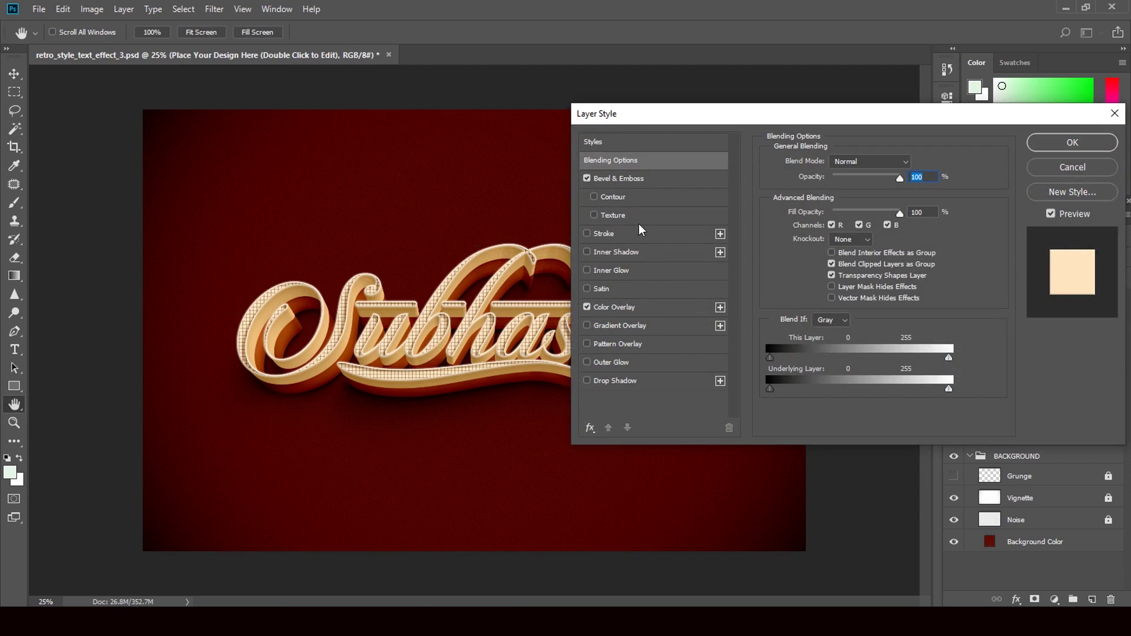
left_click(631, 178)
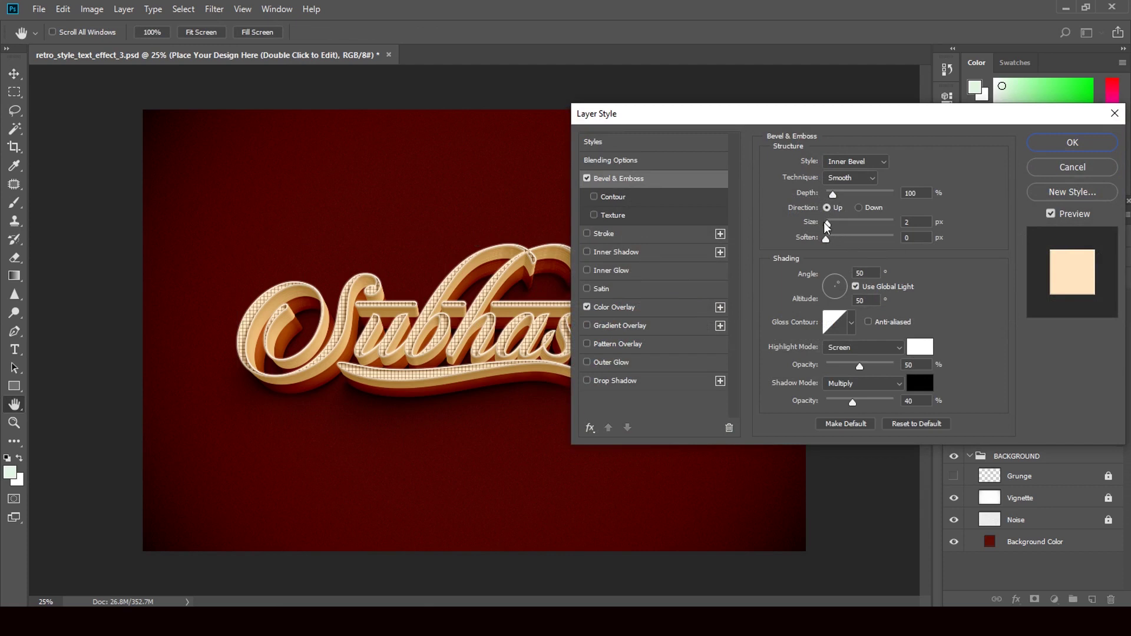
left_click_drag(828, 229, 847, 229)
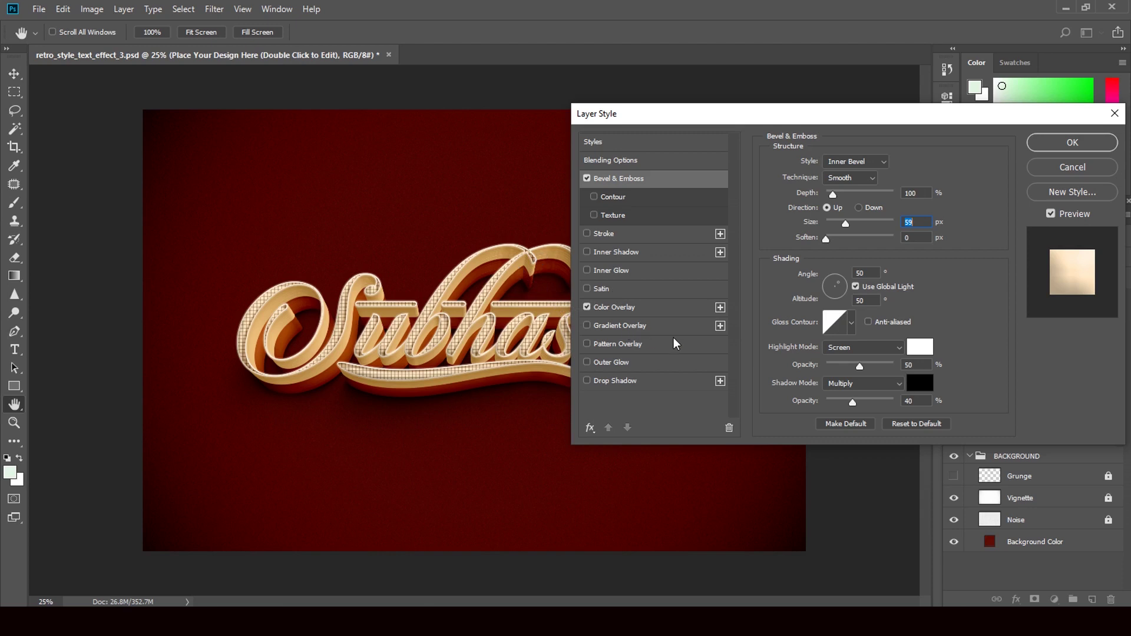
Try a rounded gloss contour preset for the second TEXT EFFECT layer's Bevel & Emboss.
left_click(836, 321)
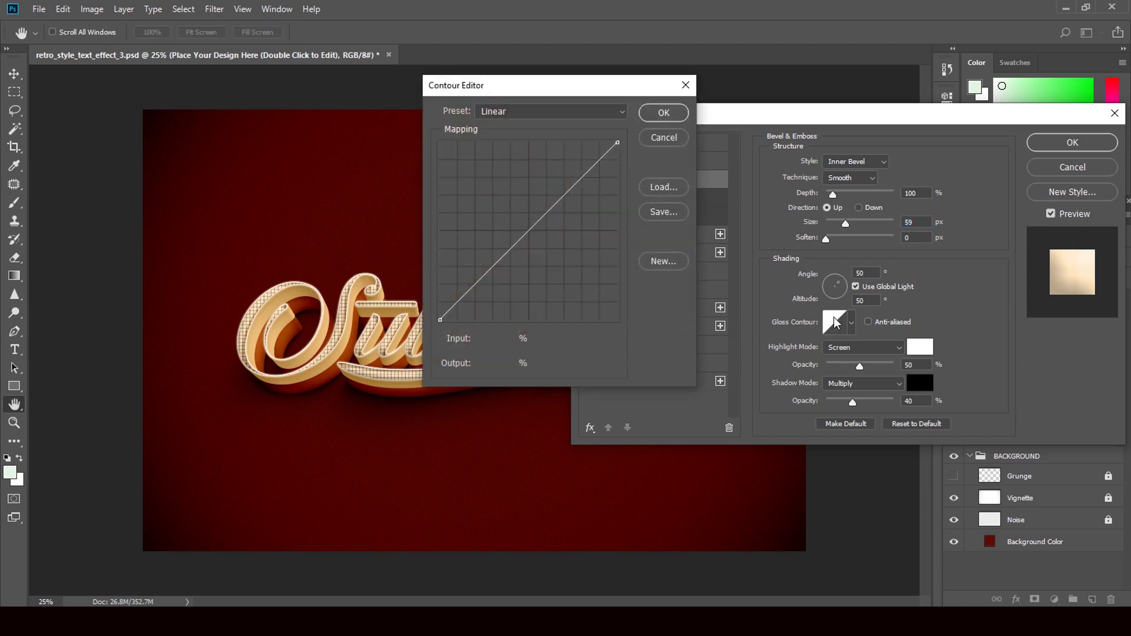
left_click(666, 138)
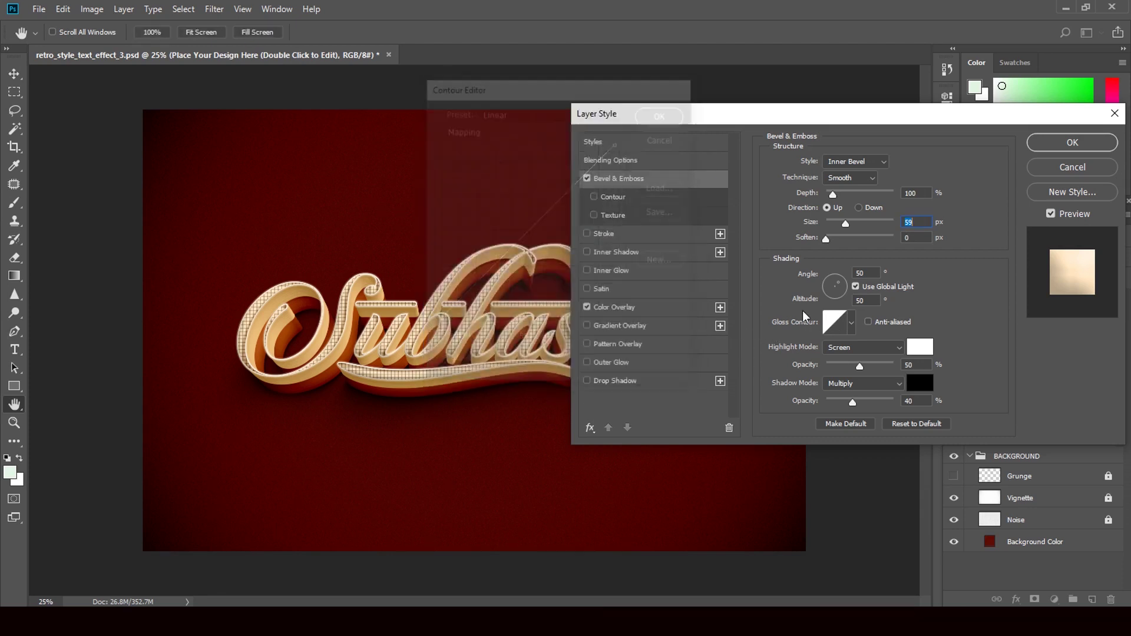
left_click(851, 324)
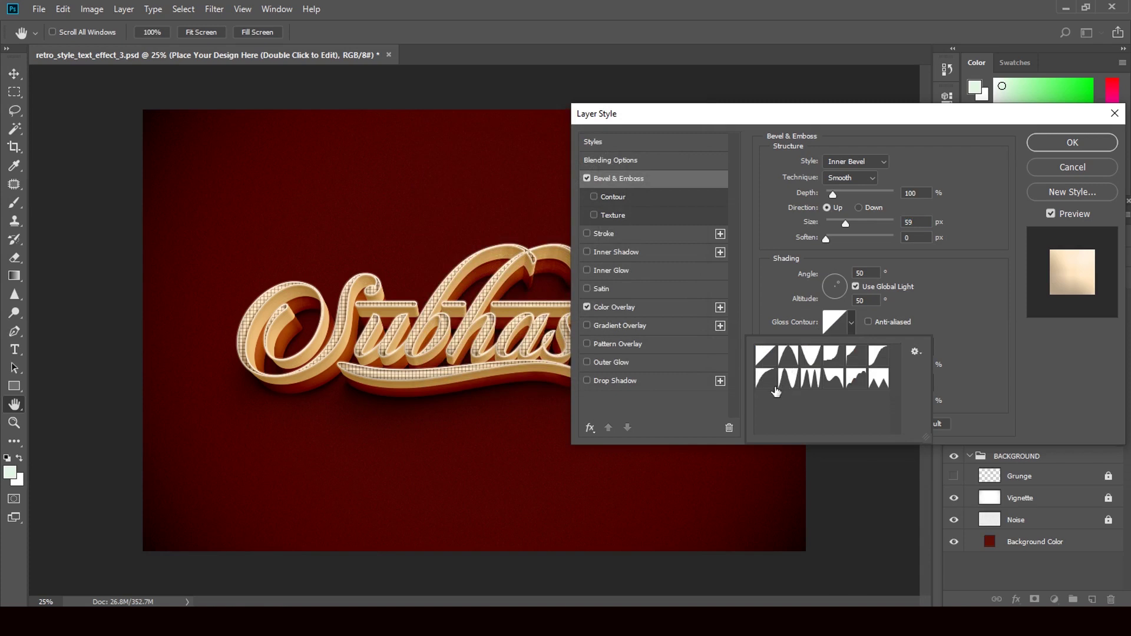
left_click(768, 384)
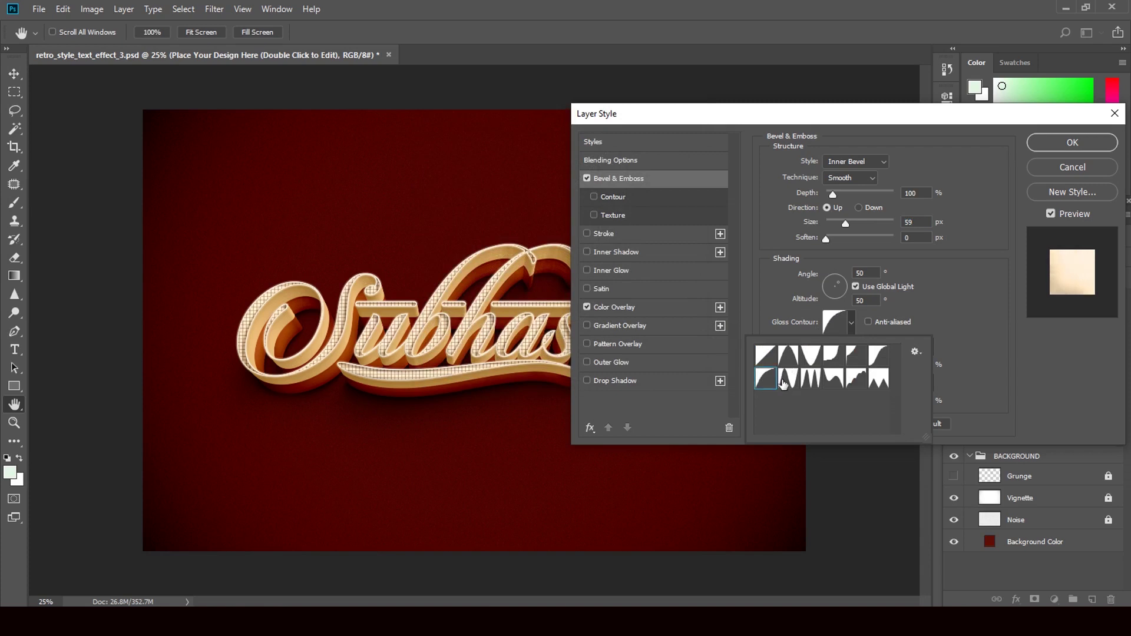
Try yellow f0f573 as the layer's Color Overlay color, and cancel the color and layer style changes.
left_click(635, 308)
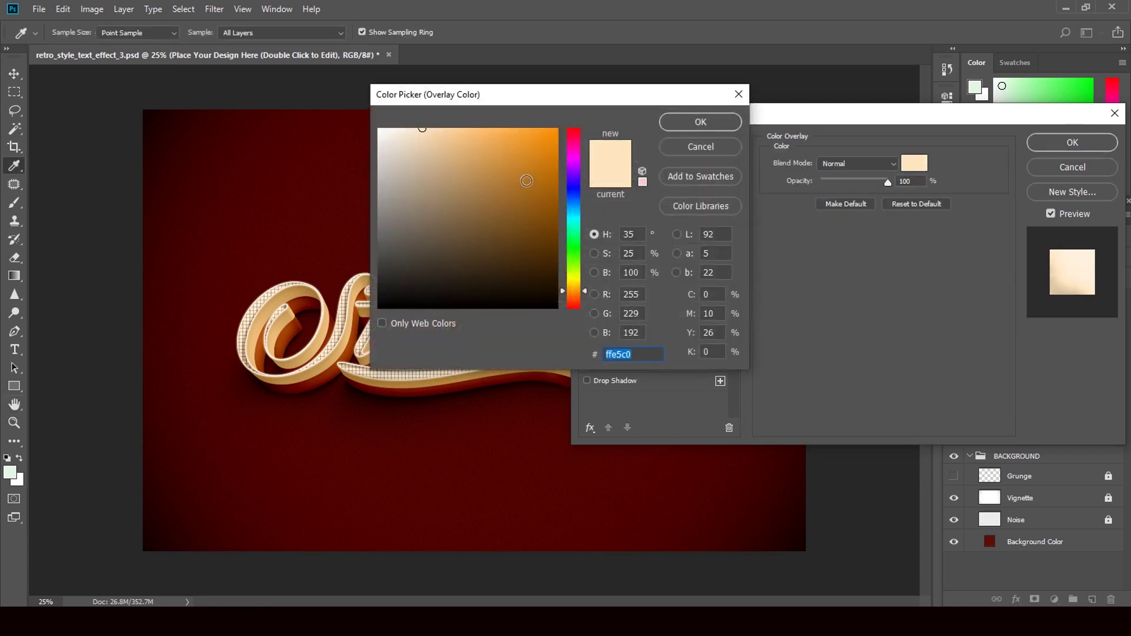
left_click(457, 135)
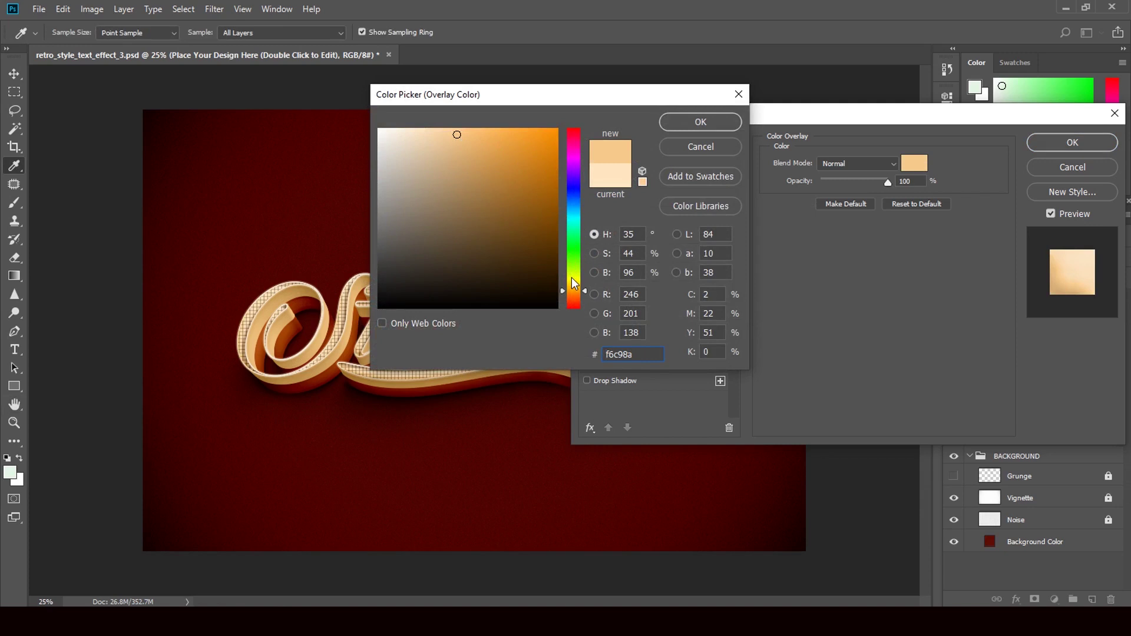
left_click(572, 278)
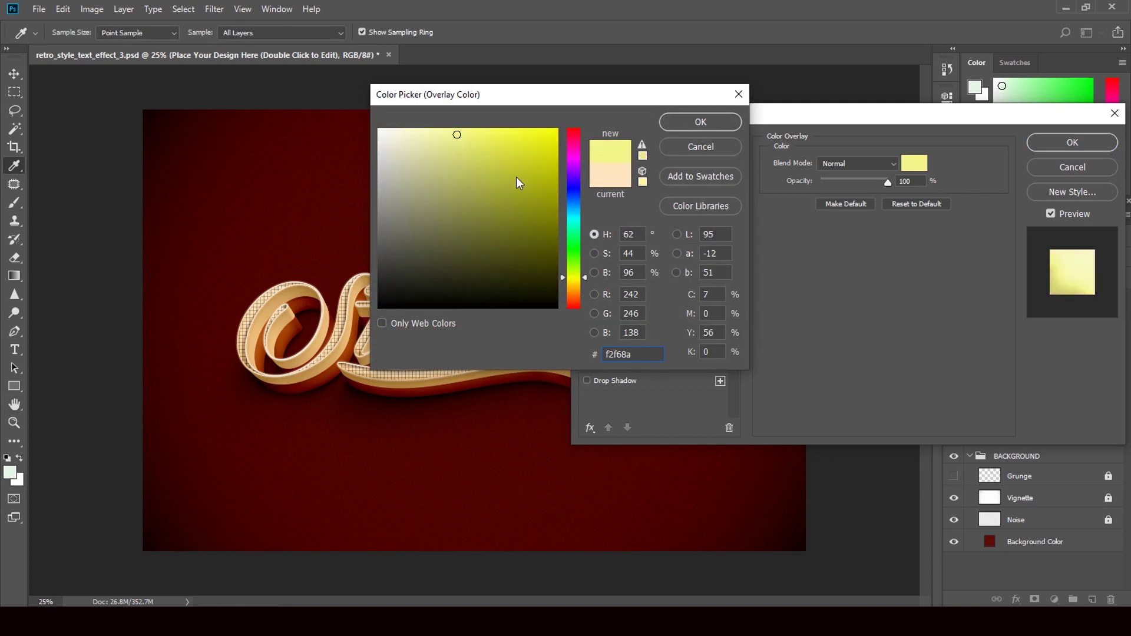
left_click(474, 136)
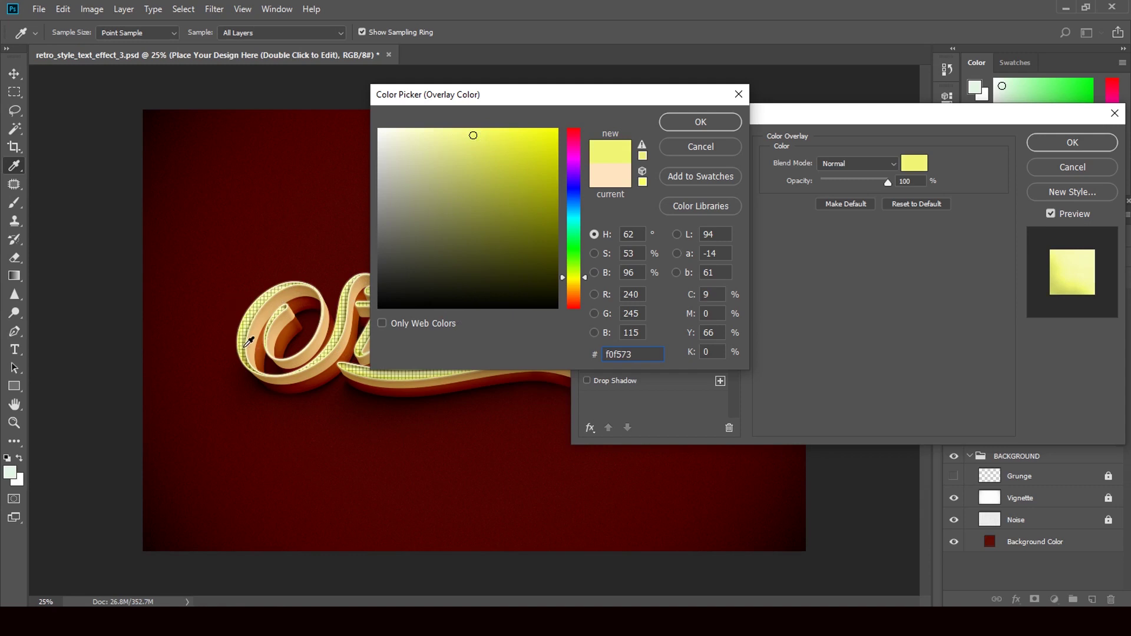
left_click(695, 148)
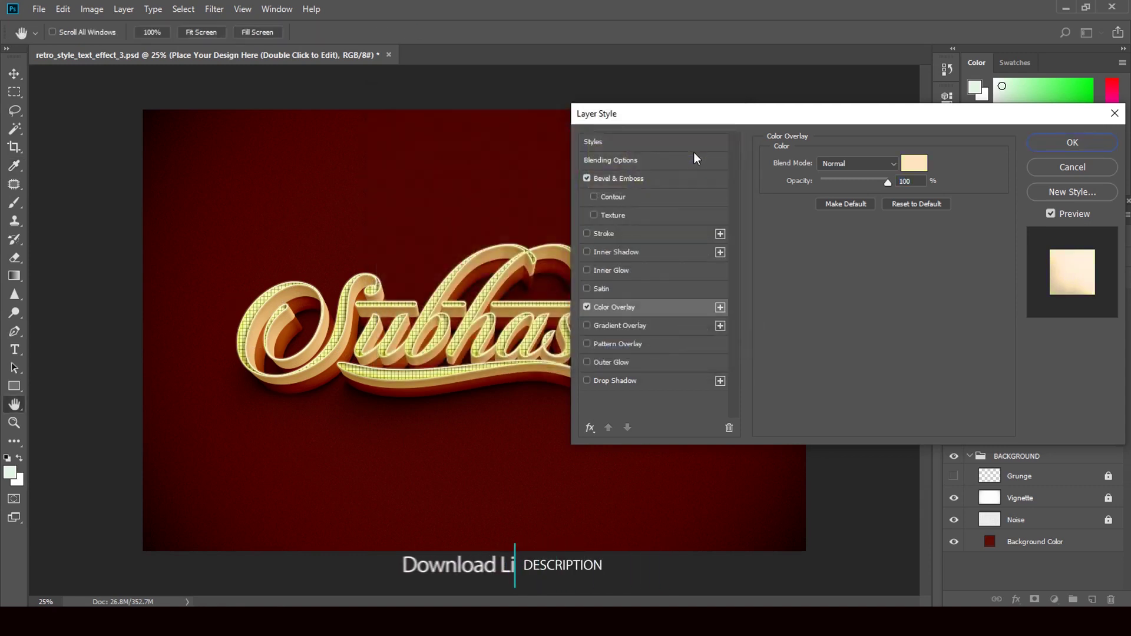
key("Escape")
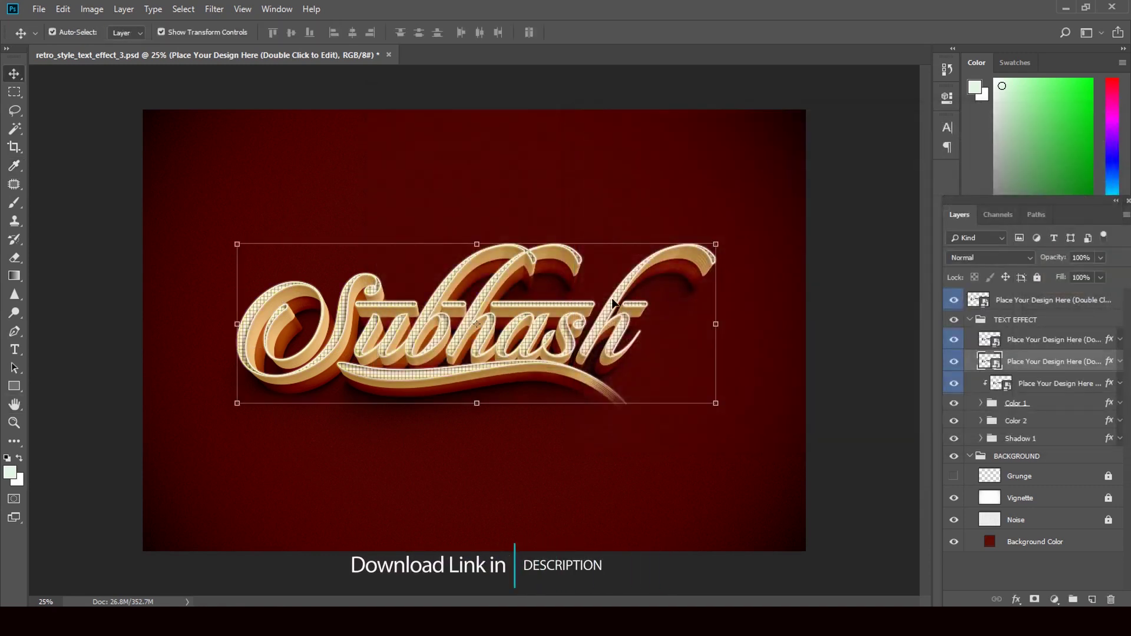
Close retro_style_text_effect_3.psd without saving and open Sirlver_Logo_on_Beige_Wall_Mockup from the Downloads folder in Photoshop.
left_click(389, 55)
left_click(568, 238)
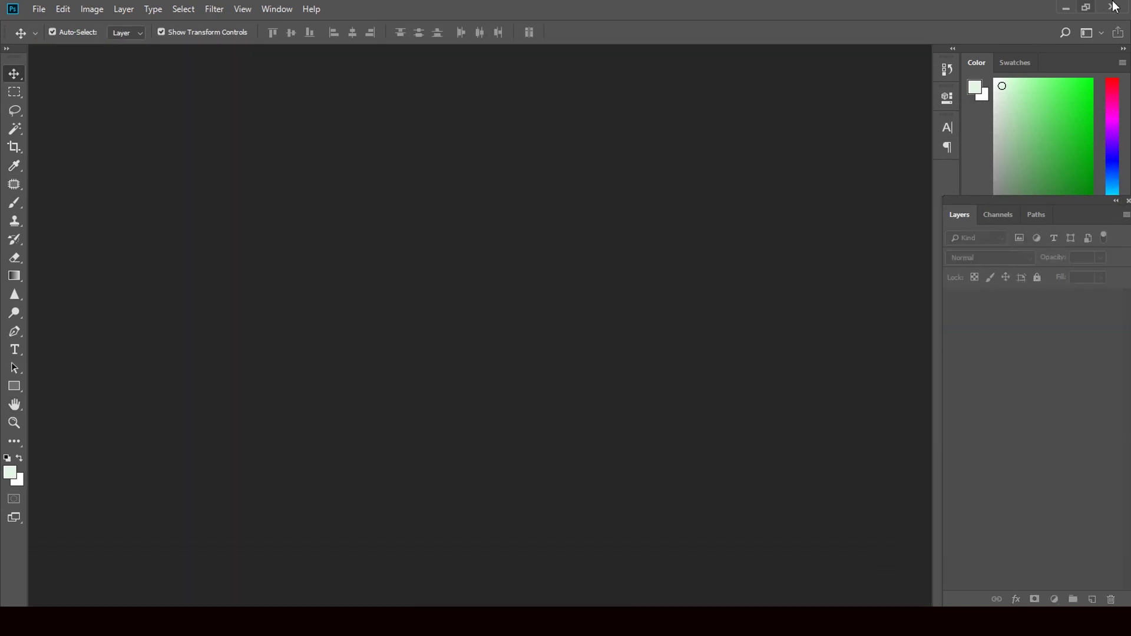
left_click(1060, 8)
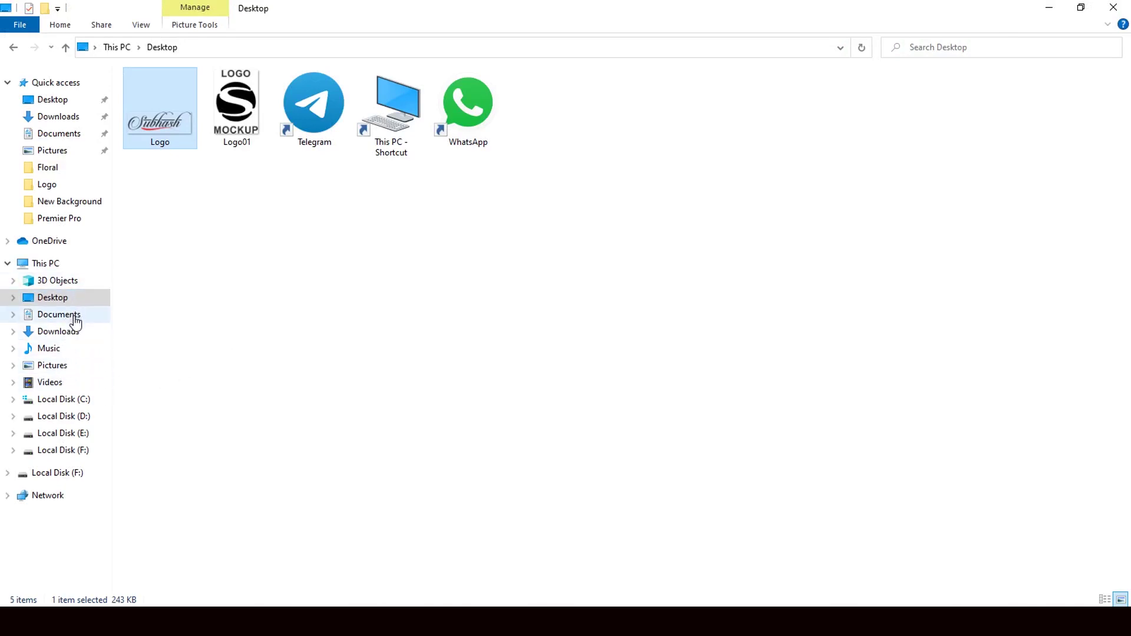
left_click(77, 332)
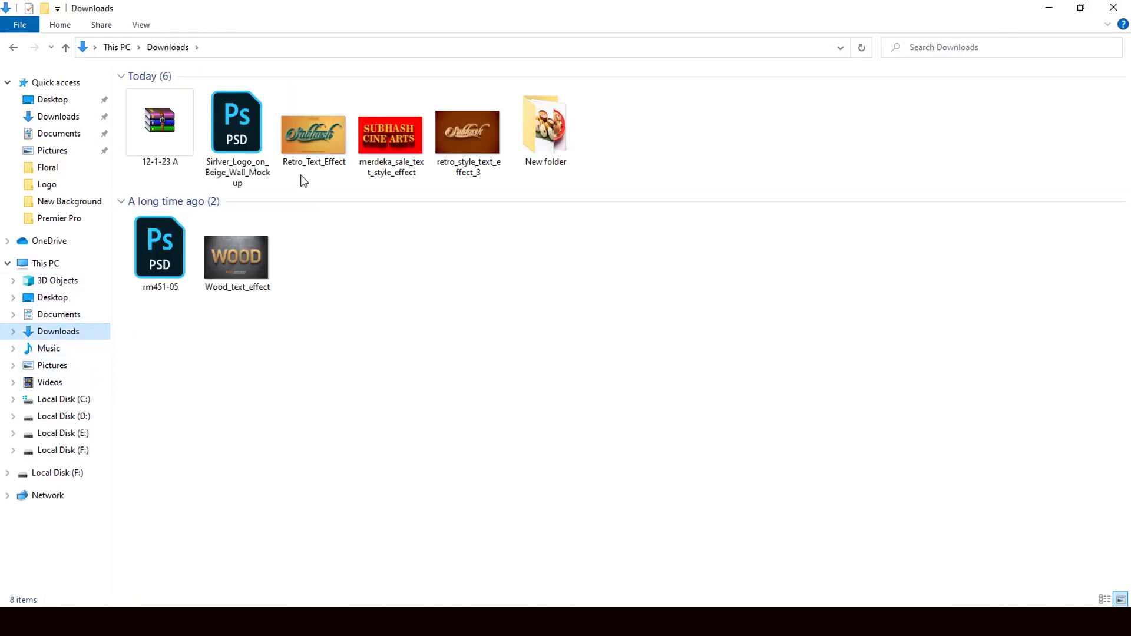
left_click(232, 140)
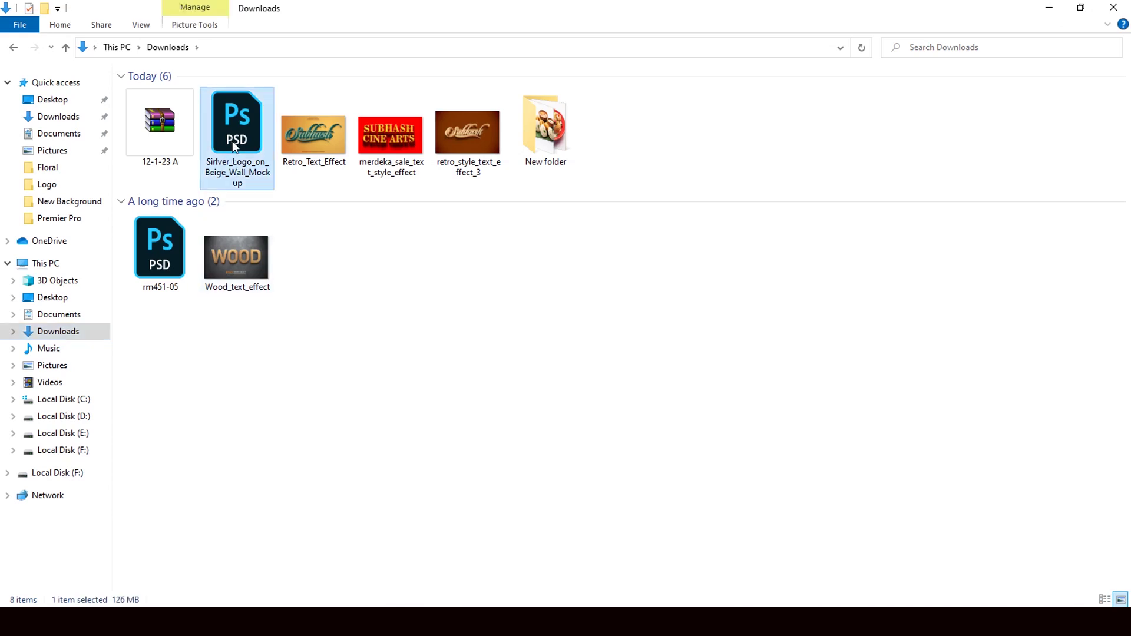
left_click_drag(239, 127, 469, 304)
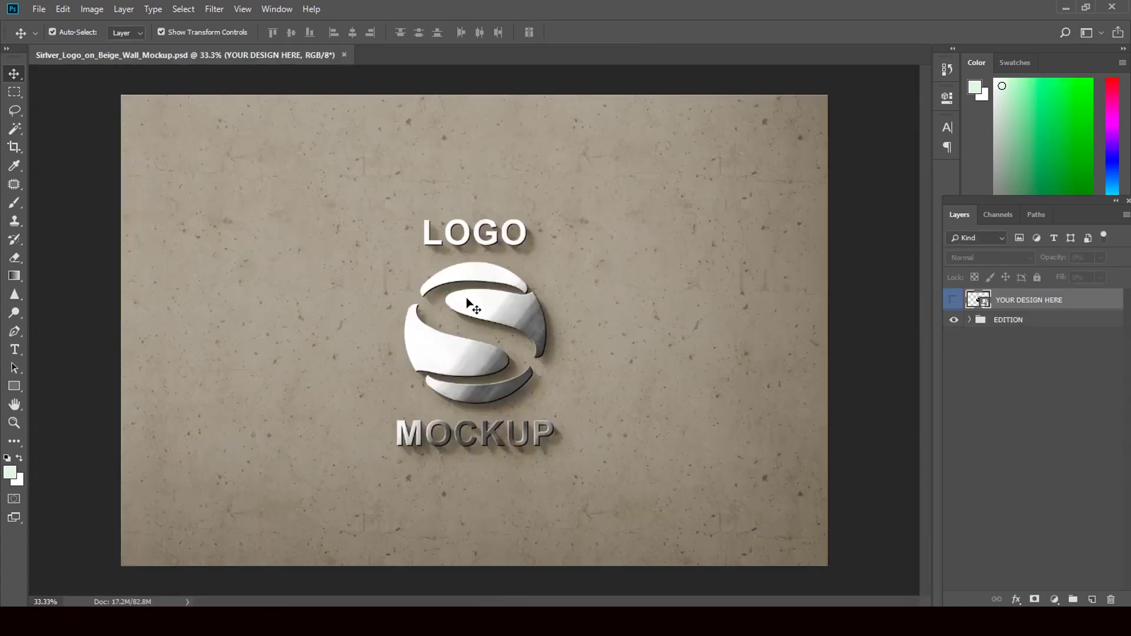
Open the YOUR DESIGN HERE smart object and replace its existing logo with the Logo01 file from the Desktop folder.
double_click(979, 301)
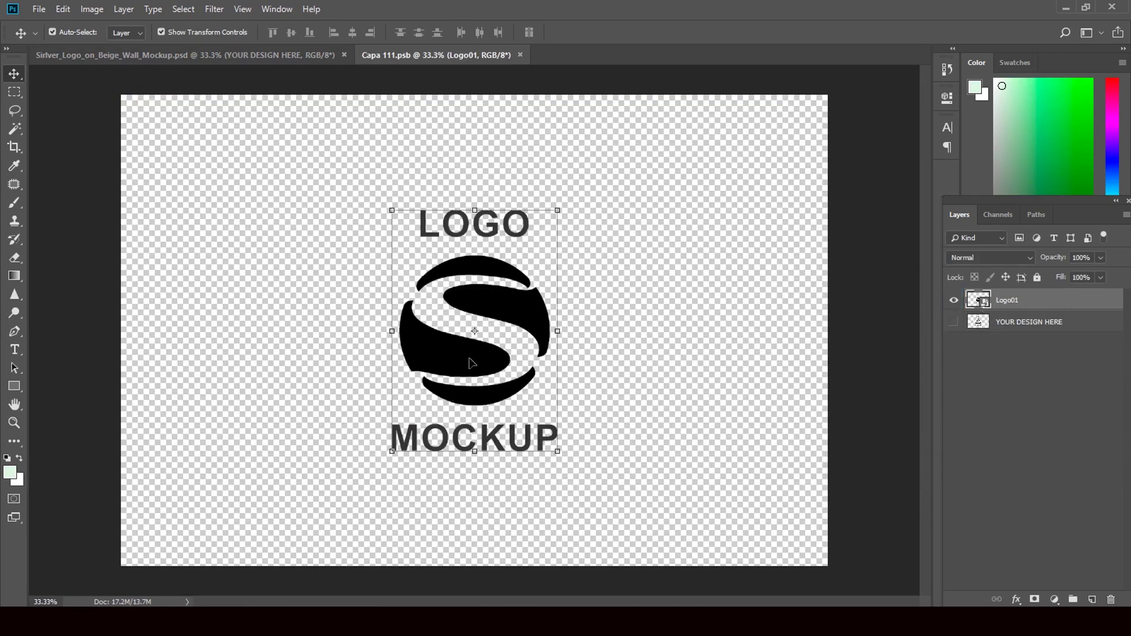
key("Delete")
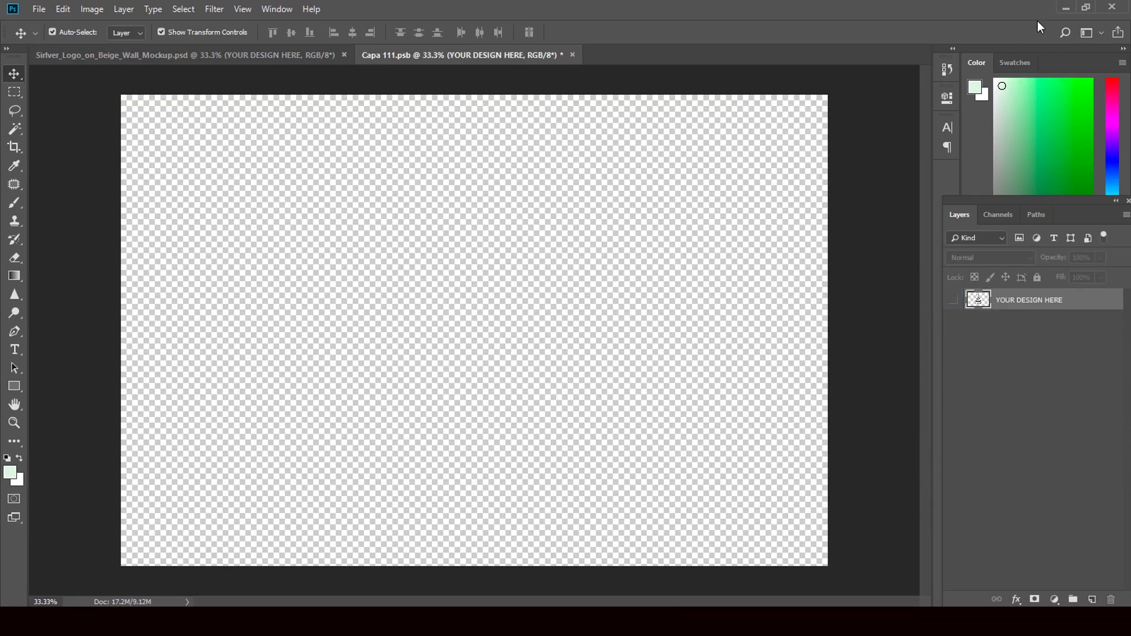
left_click(1067, 8)
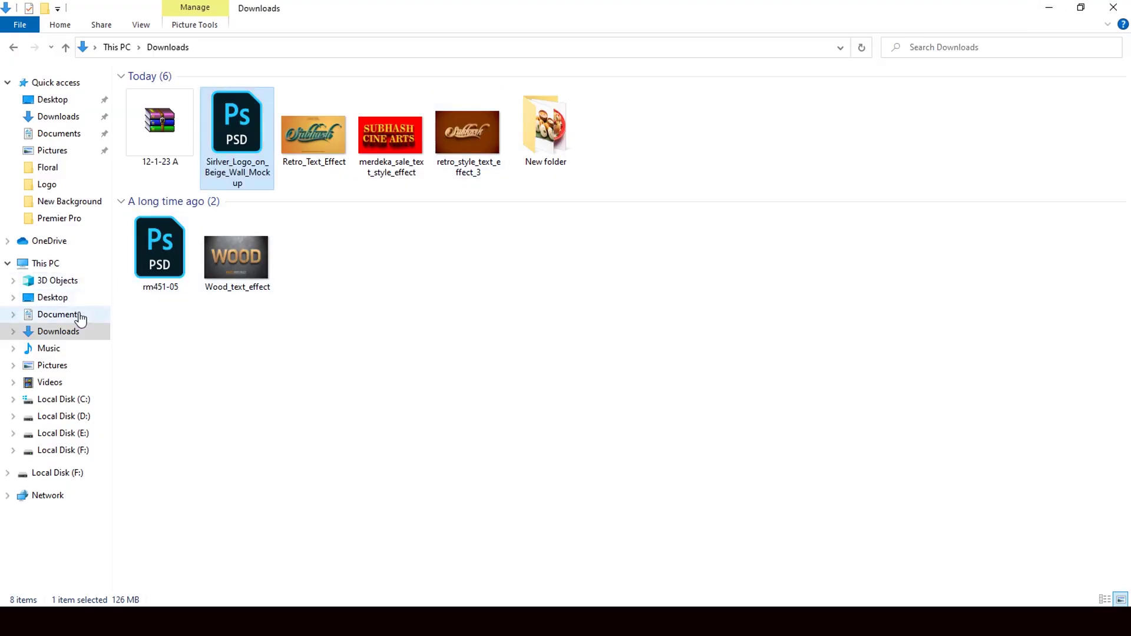
left_click(62, 298)
left_click_drag(233, 109, 465, 311)
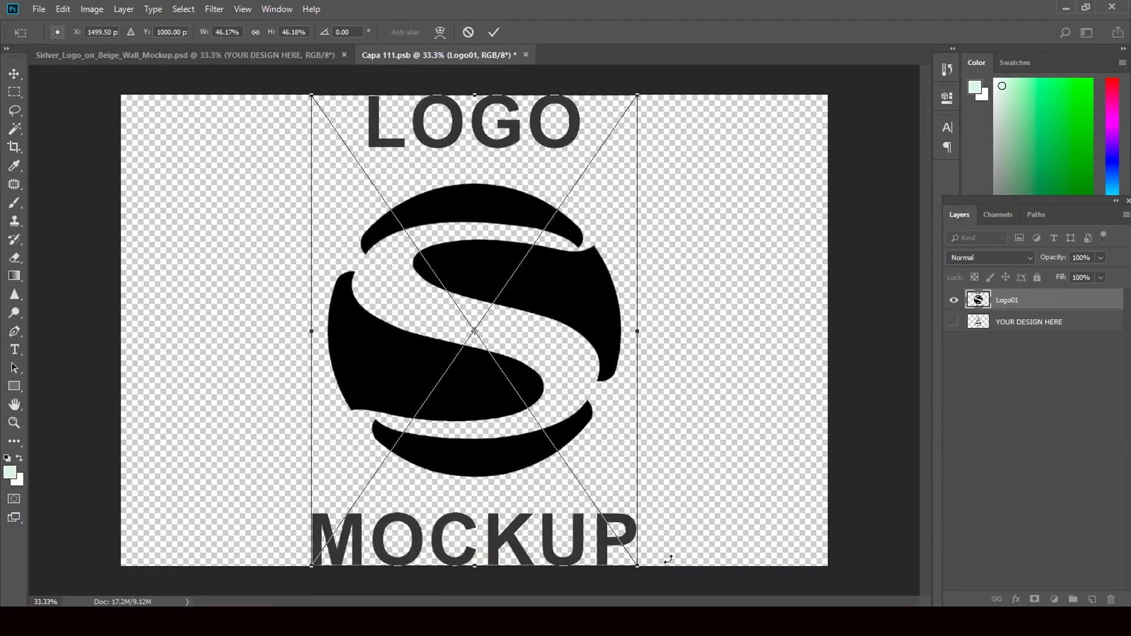
Scale the placed logo to about 24.67% width and 24.22% height near the canvas center, and save and close Capa 111.psb.
left_click_drag(640, 571, 505, 378)
left_click_drag(432, 303, 482, 358)
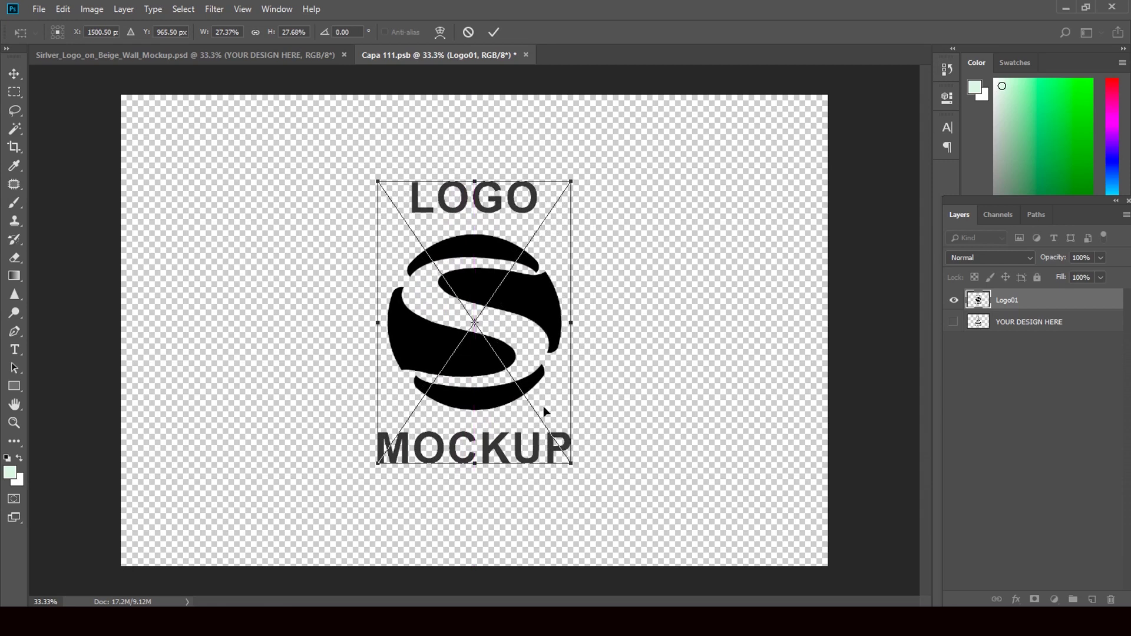
left_click_drag(577, 467, 552, 429)
left_click_drag(477, 340, 494, 353)
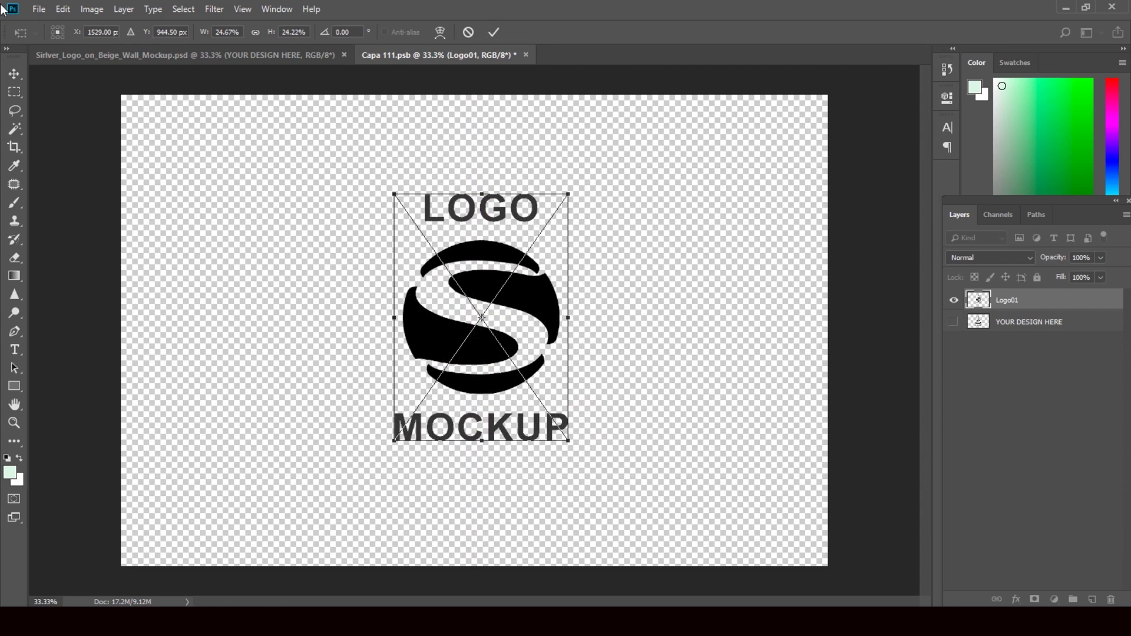
left_click(14, 74)
left_click(506, 236)
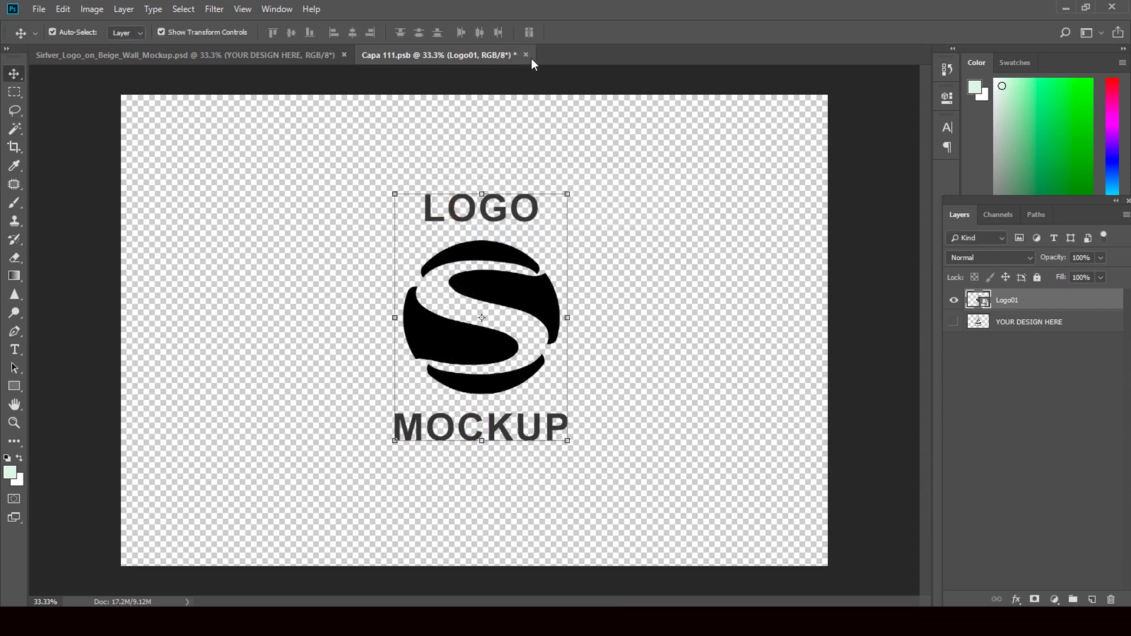
left_click(526, 54)
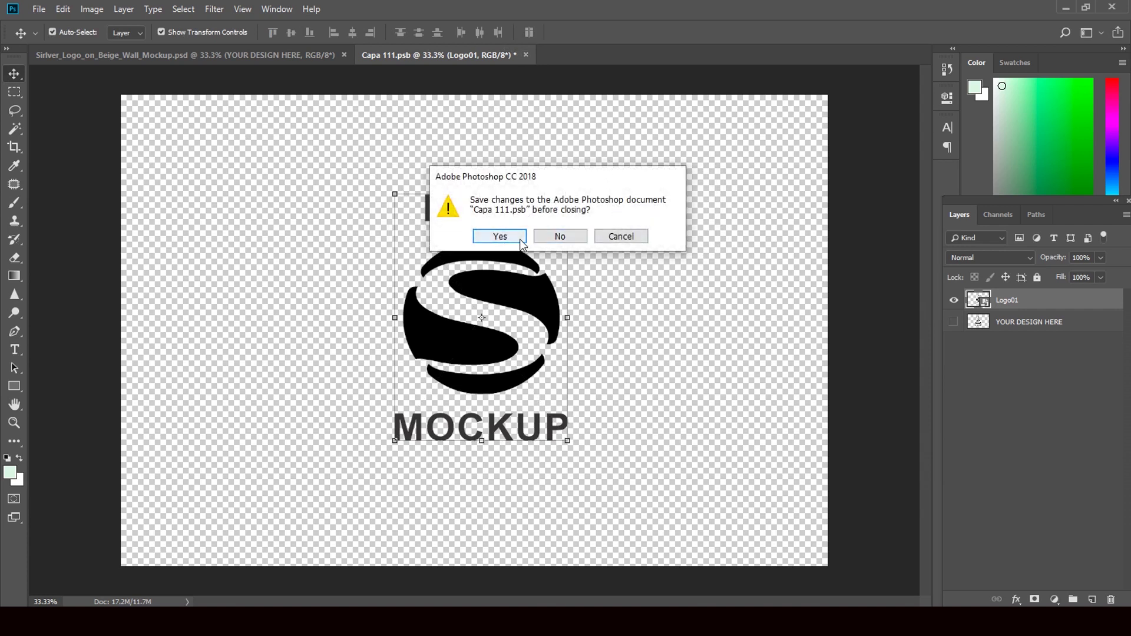
left_click(500, 236)
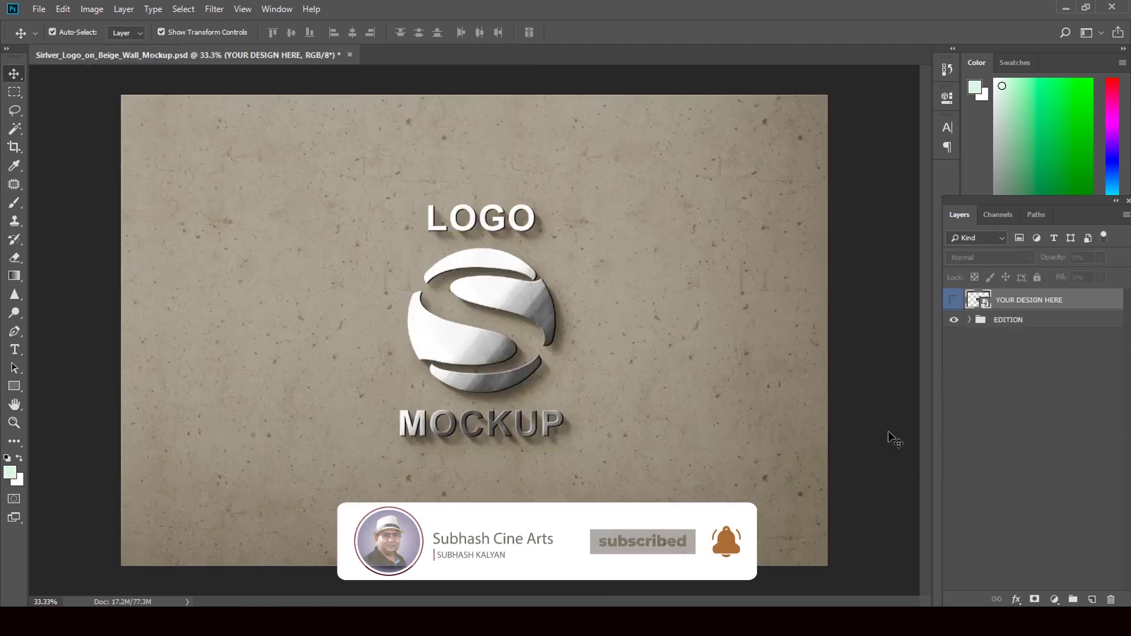
Open the Background smart object in the EDITION group, view its layer style options, and close it without changes.
left_click(970, 320)
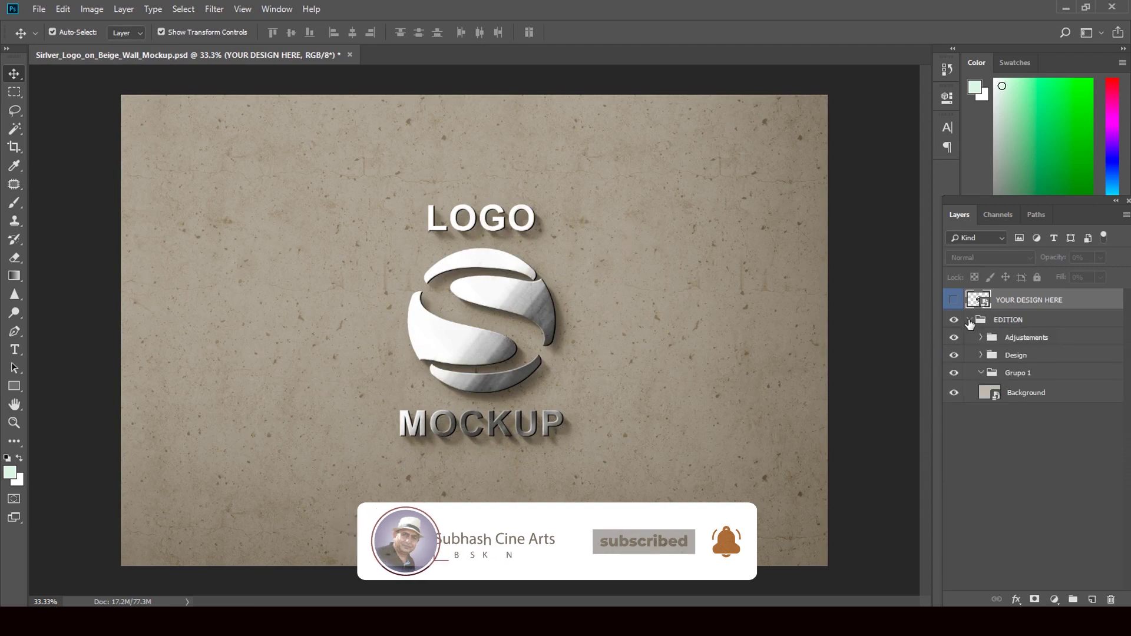
double_click(990, 393)
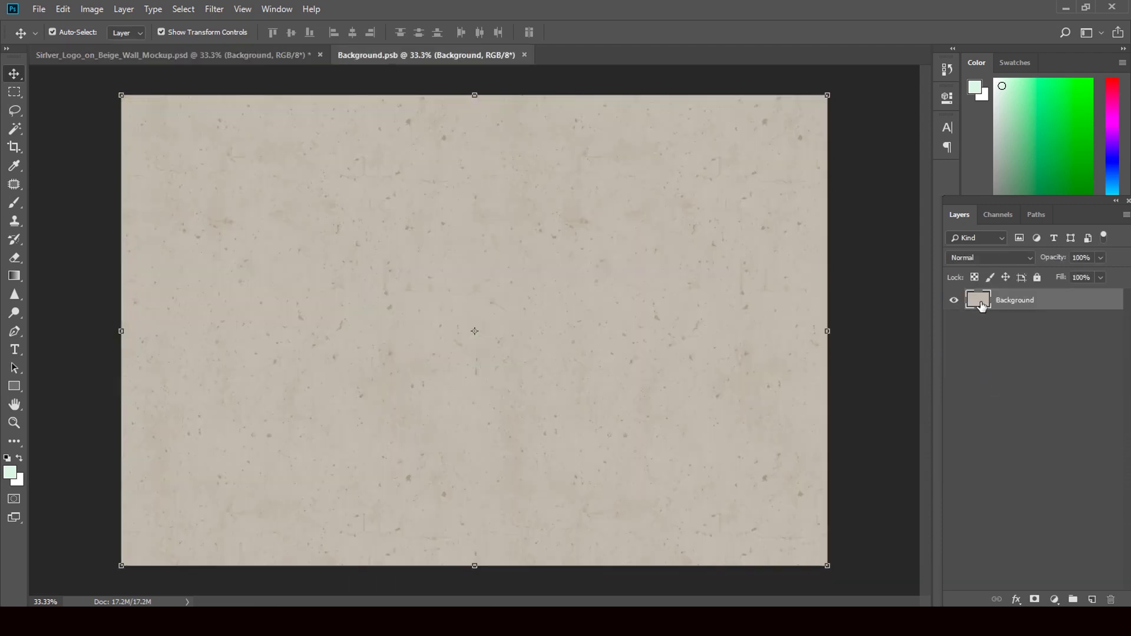
double_click(982, 307)
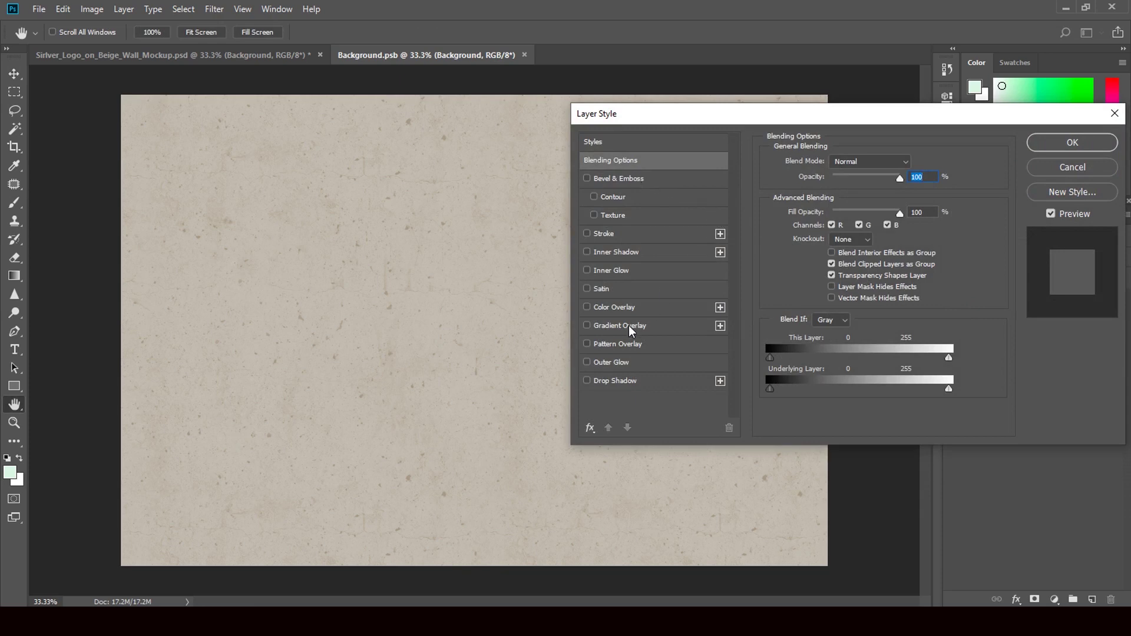
left_click(1071, 166)
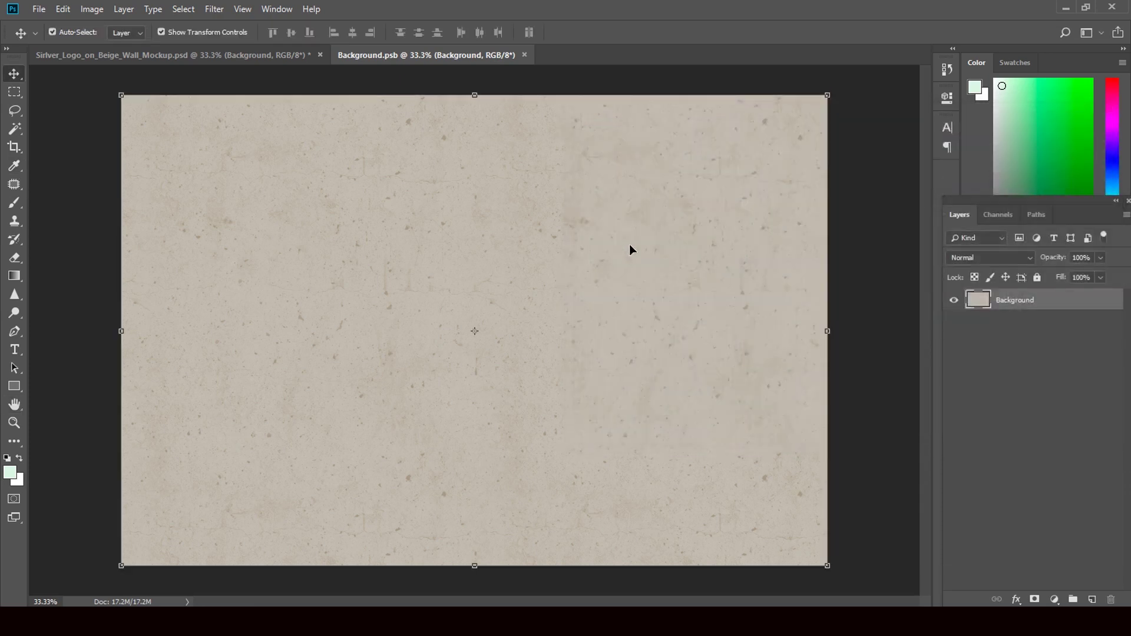
left_click(524, 55)
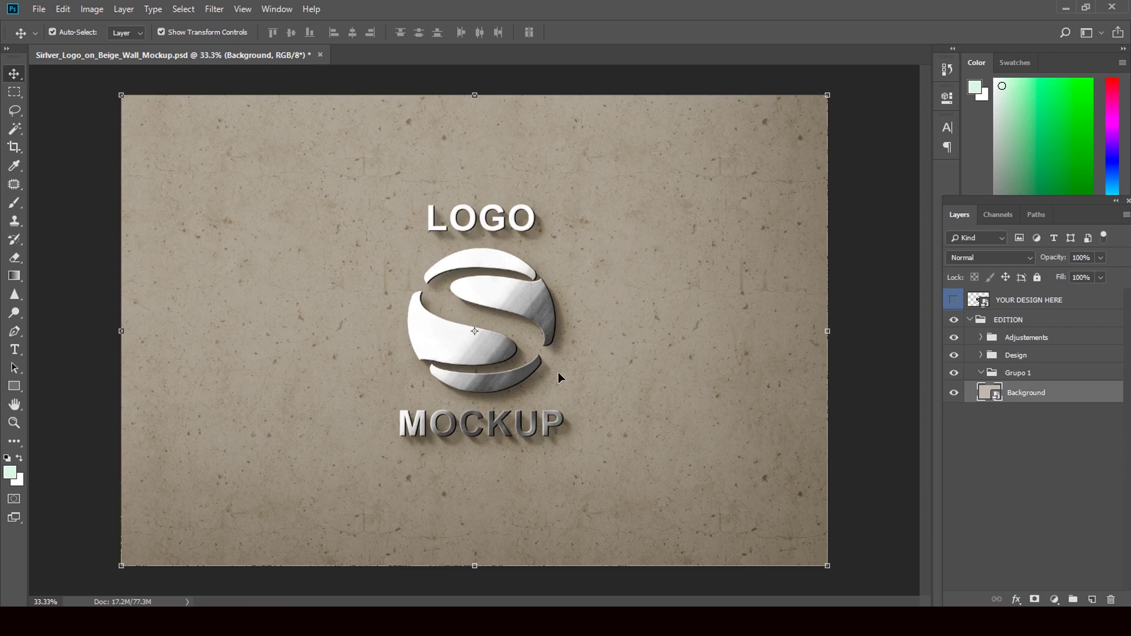
Close the beige wall mockup without saving and open merdeka_sale_text_style_effect from the Downloads folder in Photoshop.
left_click(321, 54)
left_click(556, 236)
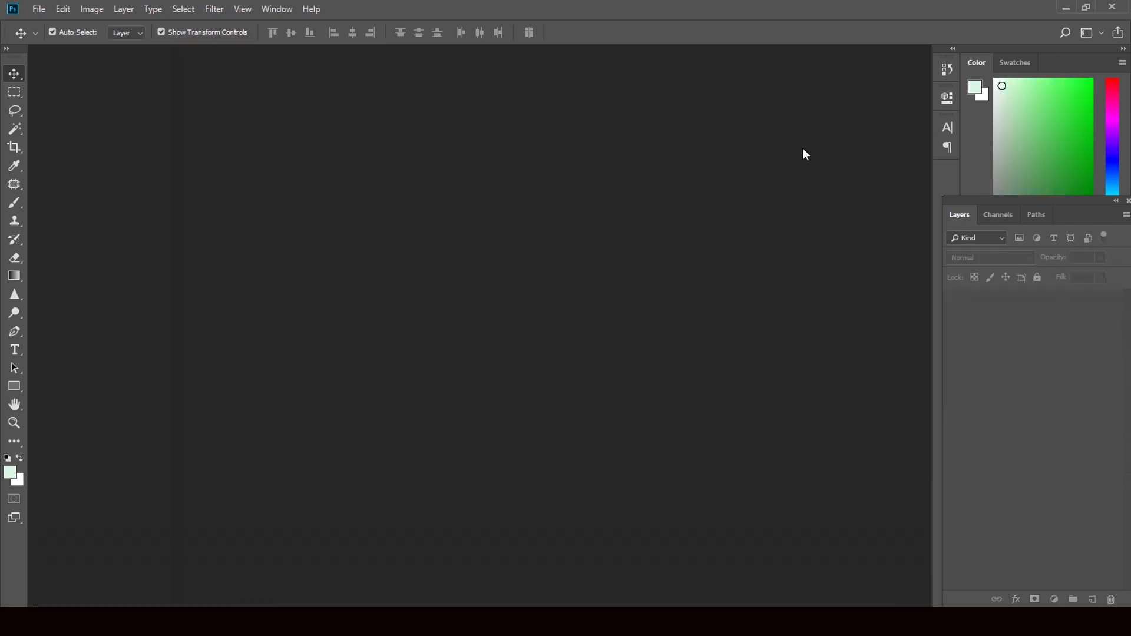
left_click(1067, 8)
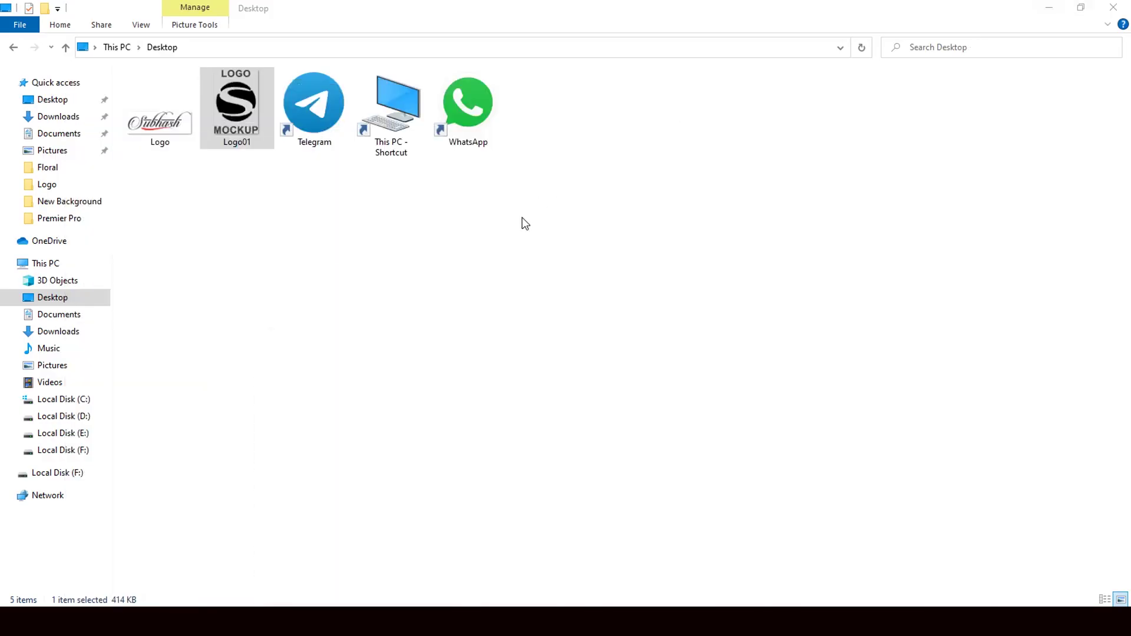
left_click(64, 333)
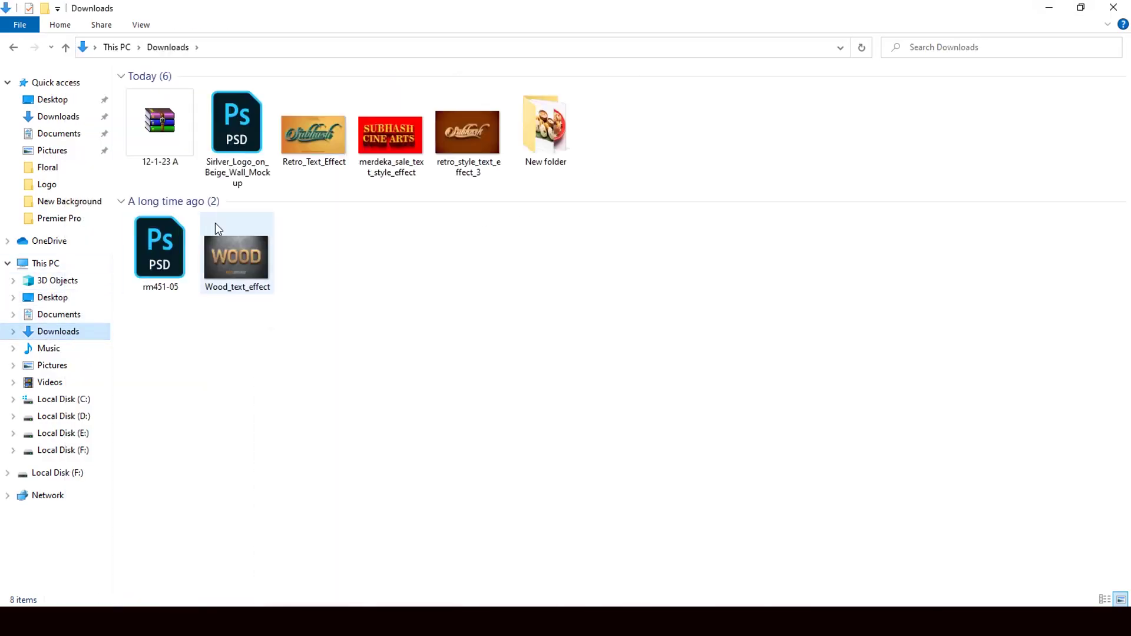
left_click(334, 138)
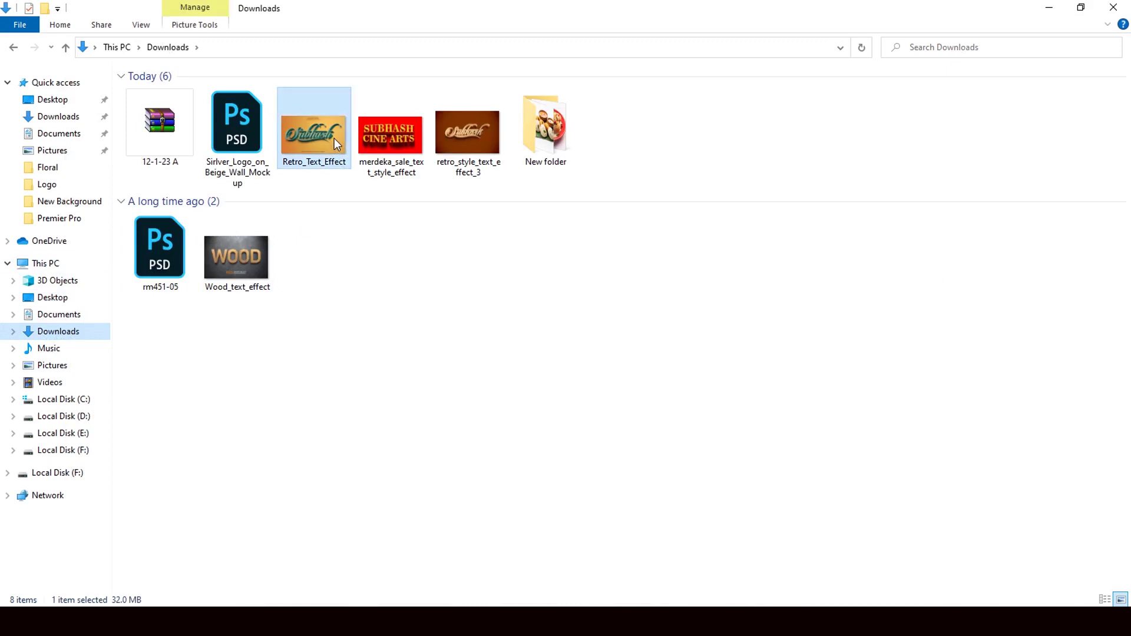
left_click(393, 166)
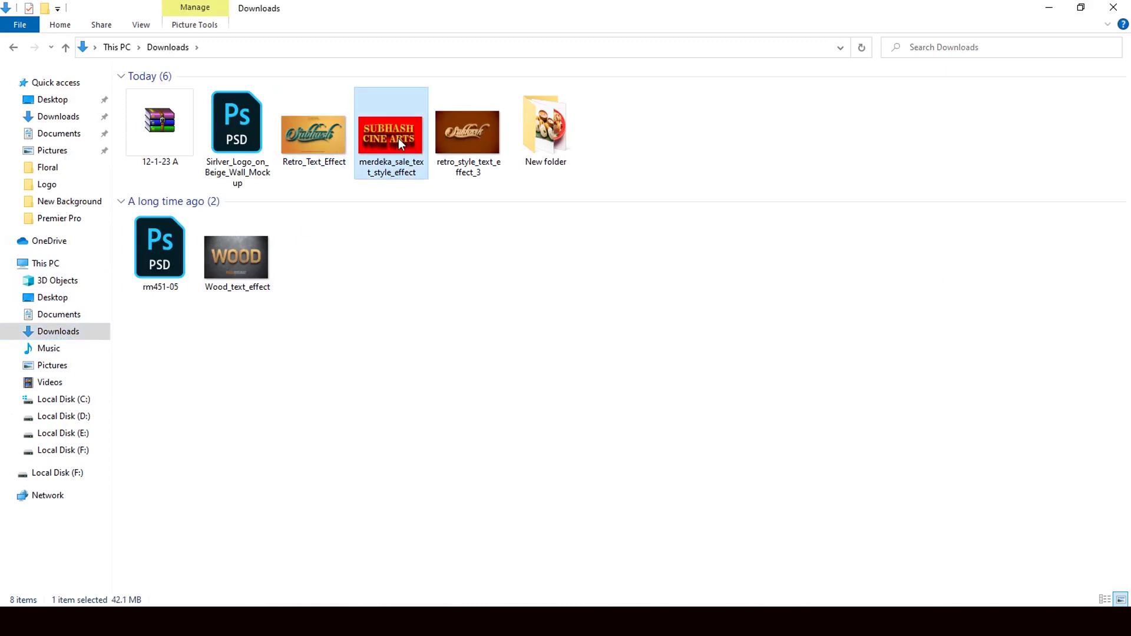
left_click_drag(399, 138, 546, 365)
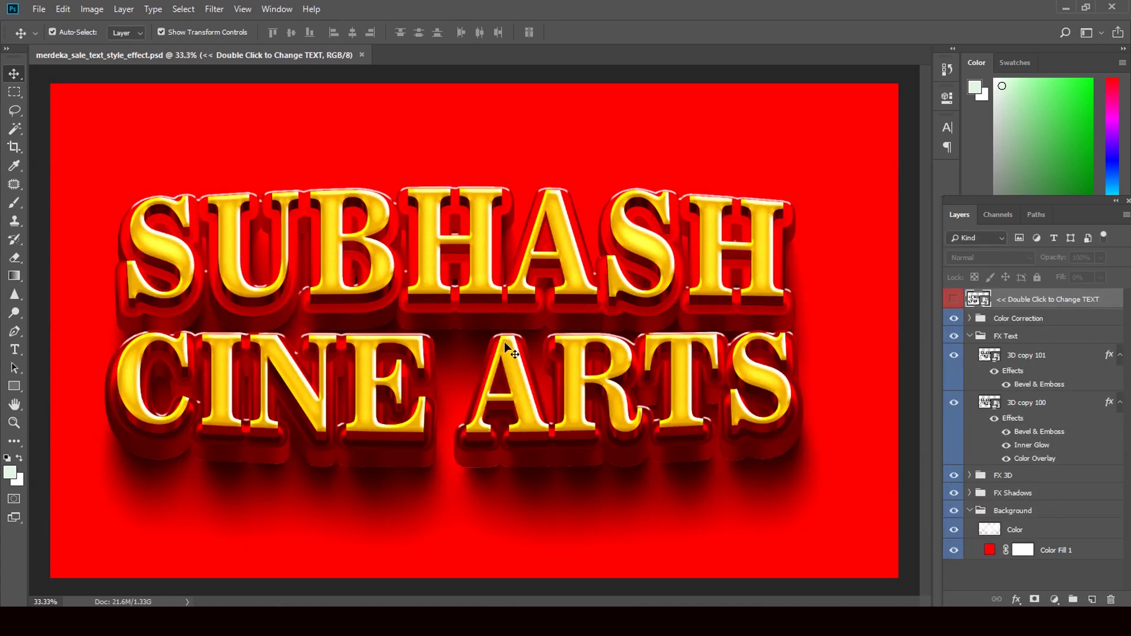
Open the Double Click to Change TEXT smart object and replace the upper text line with "Subhash".
double_click(985, 302)
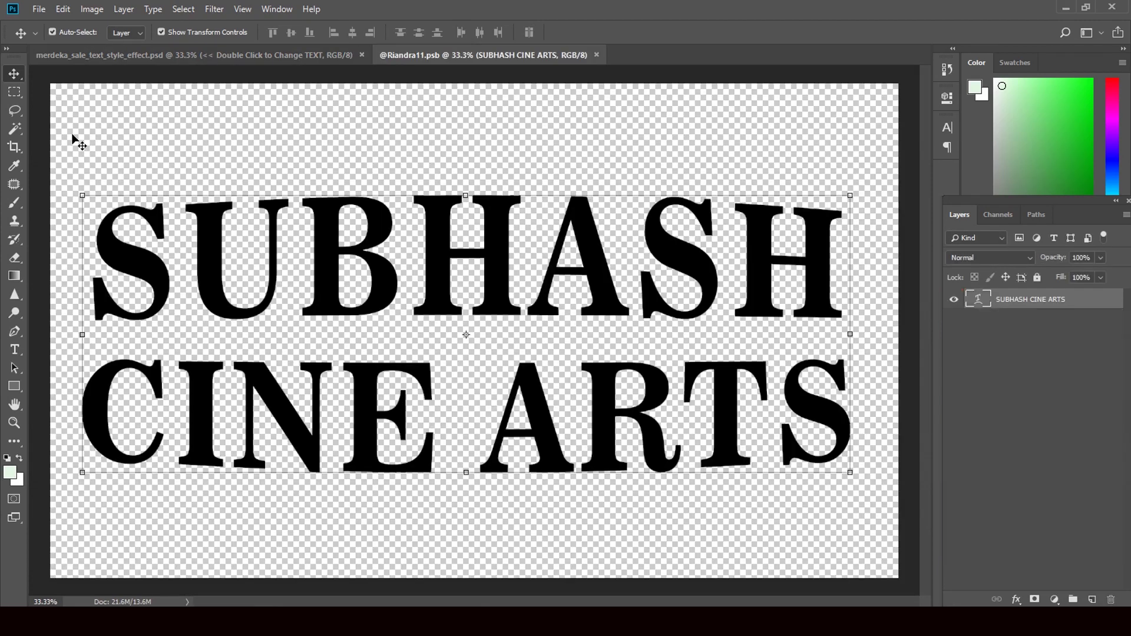
left_click(14, 350)
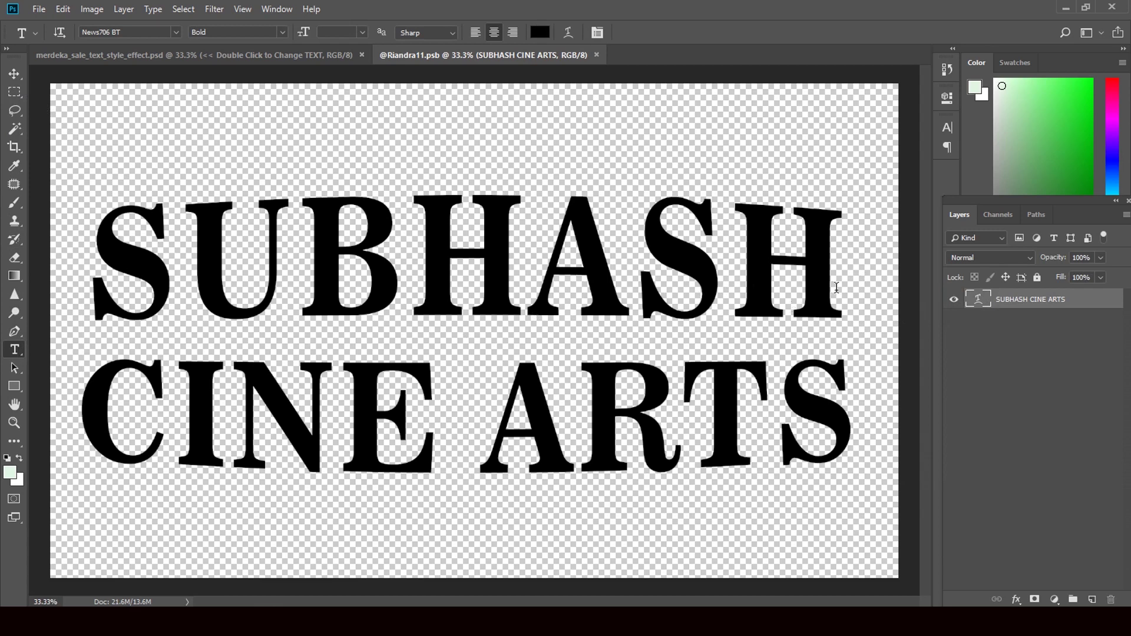
left_click_drag(837, 287, 120, 242)
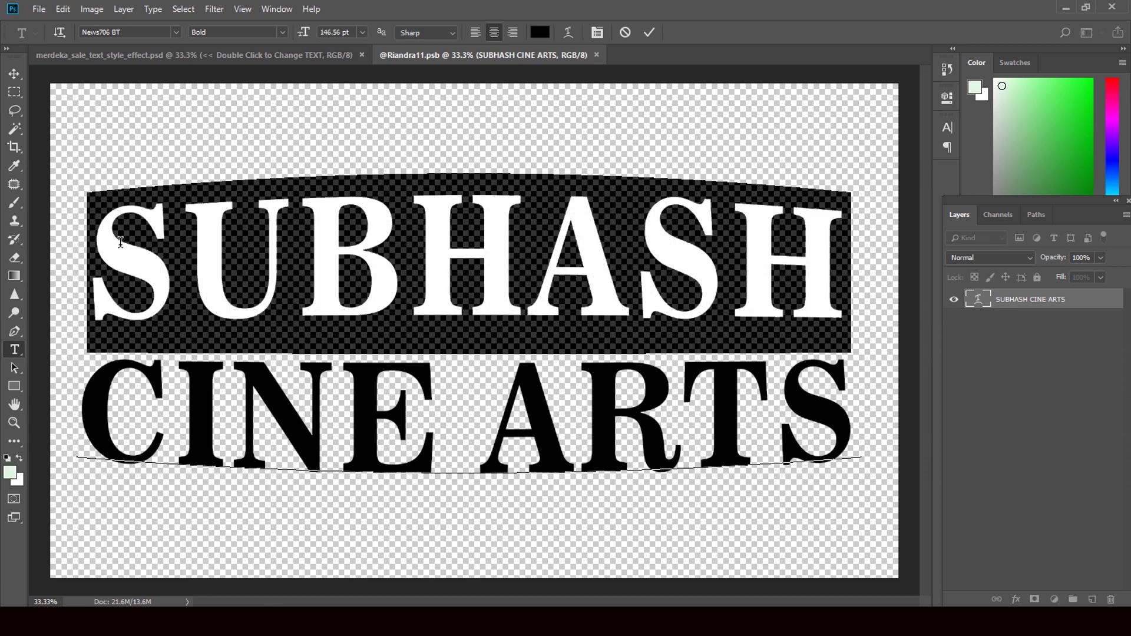
type("S")
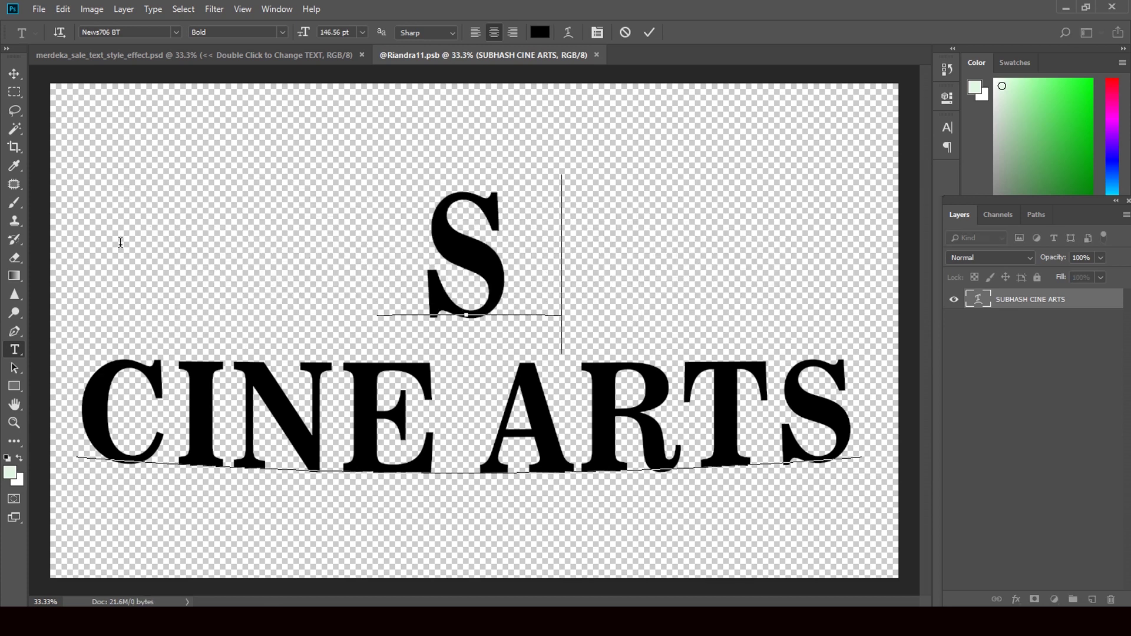
type("ubhash")
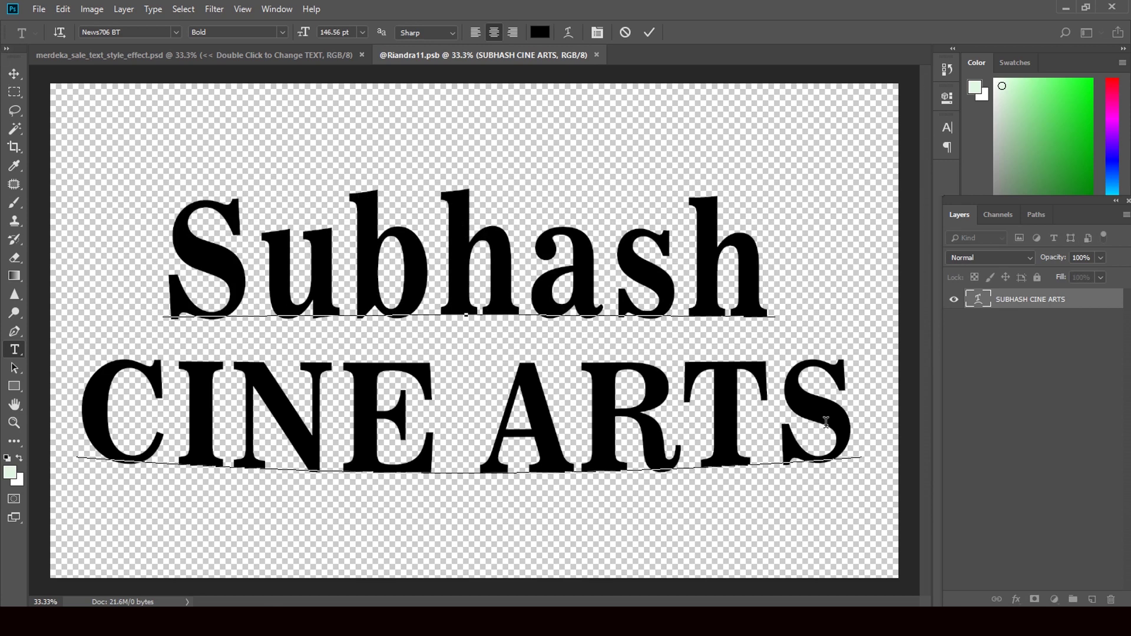
left_click_drag(856, 423, 118, 342)
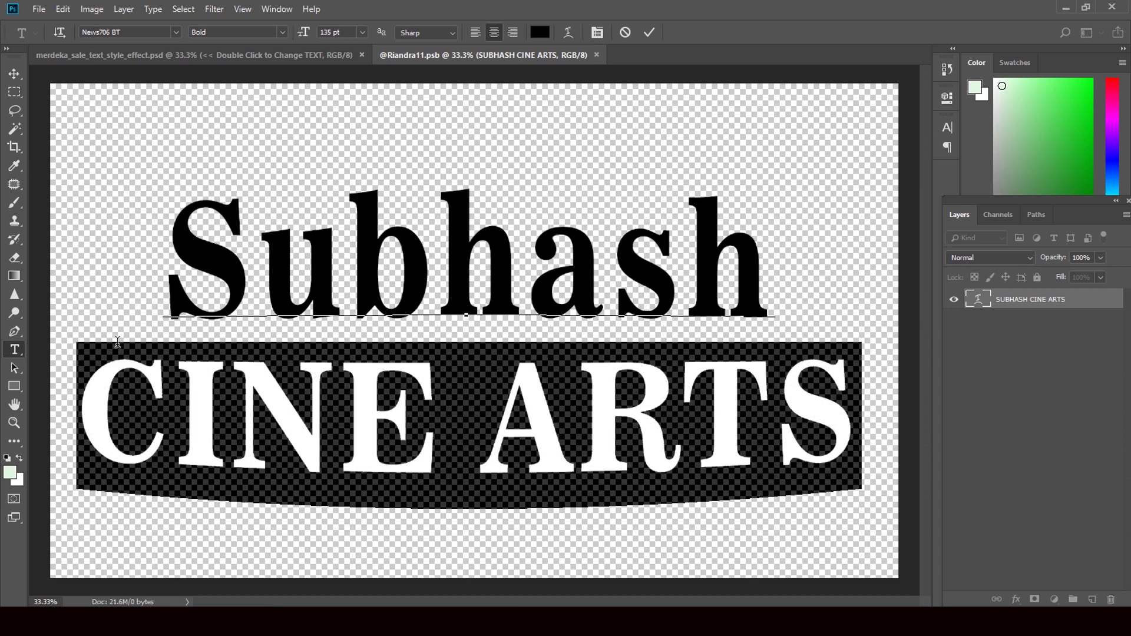
type("Cin")
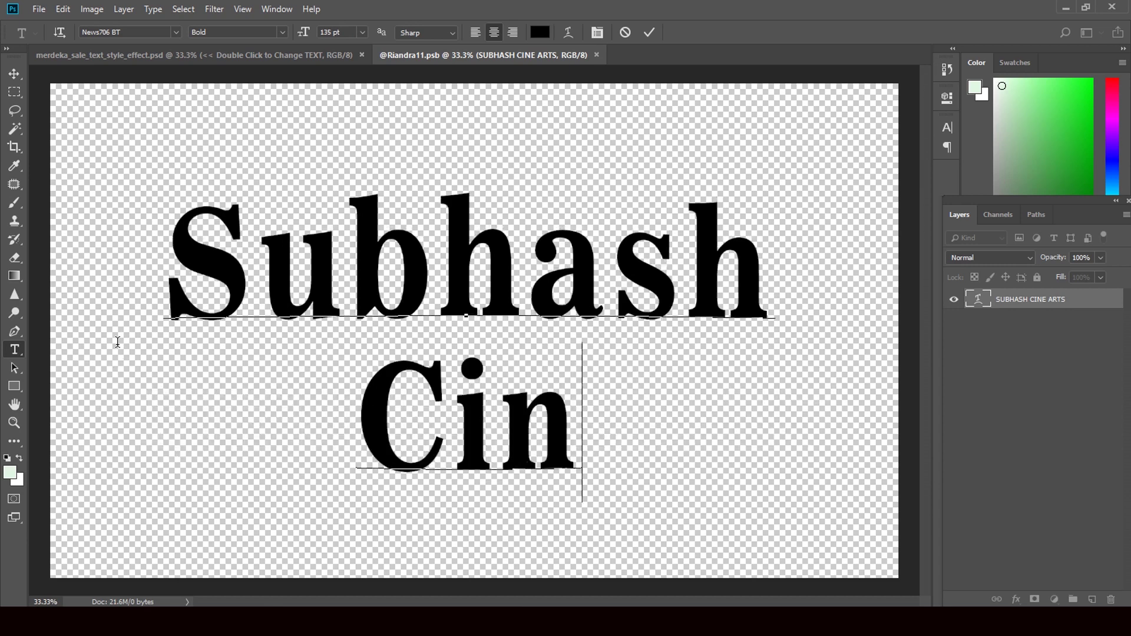
type("e Arts")
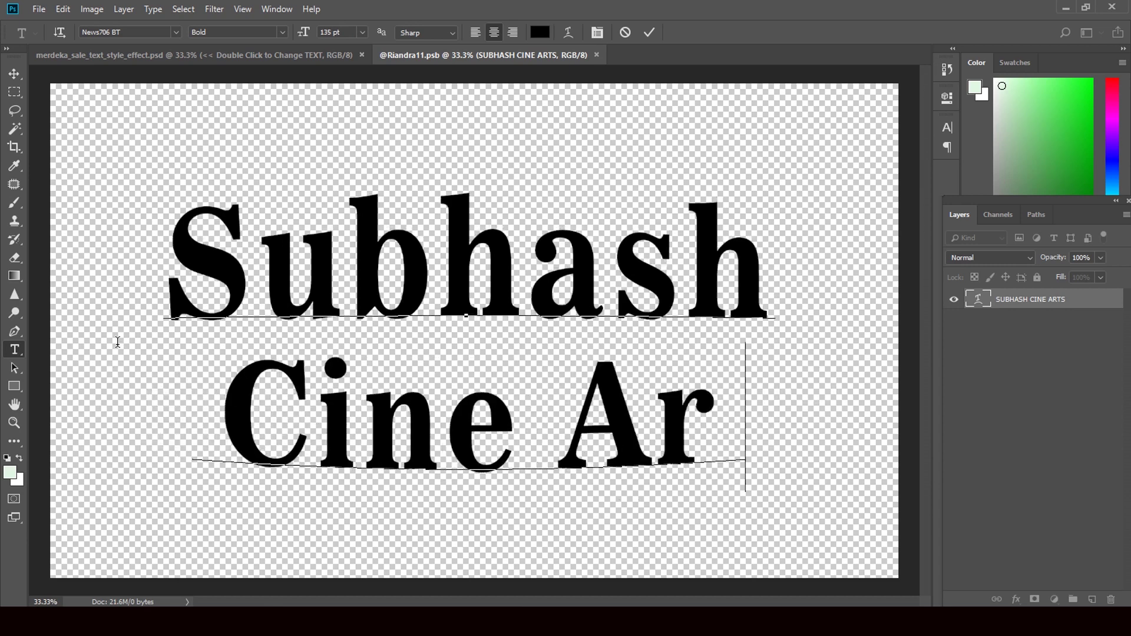
left_click(14, 73)
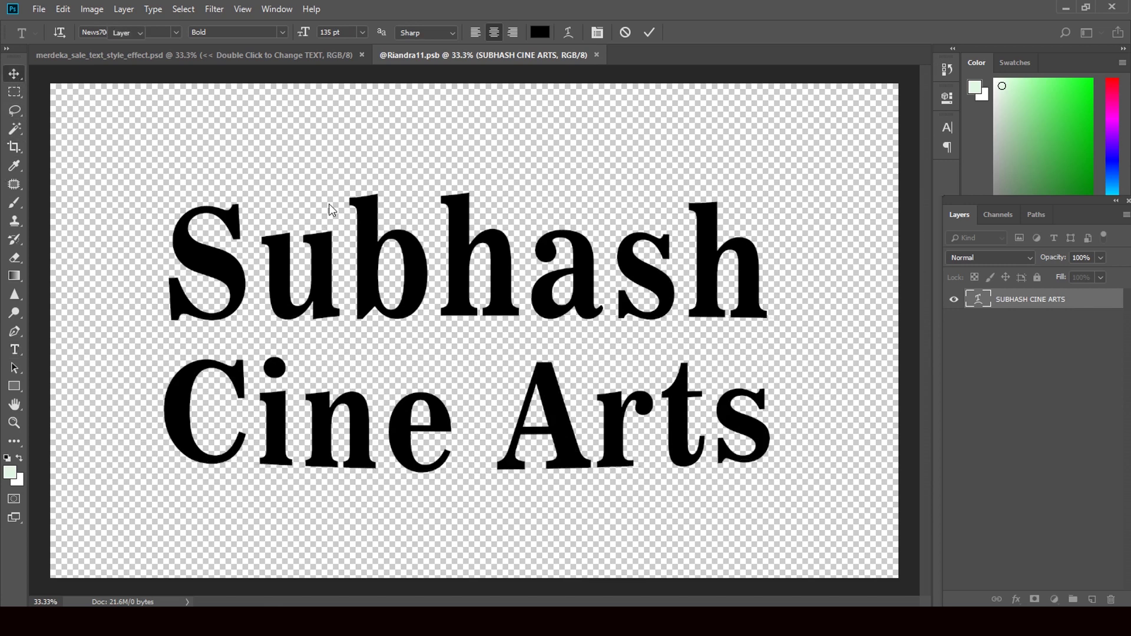
left_click(591, 55)
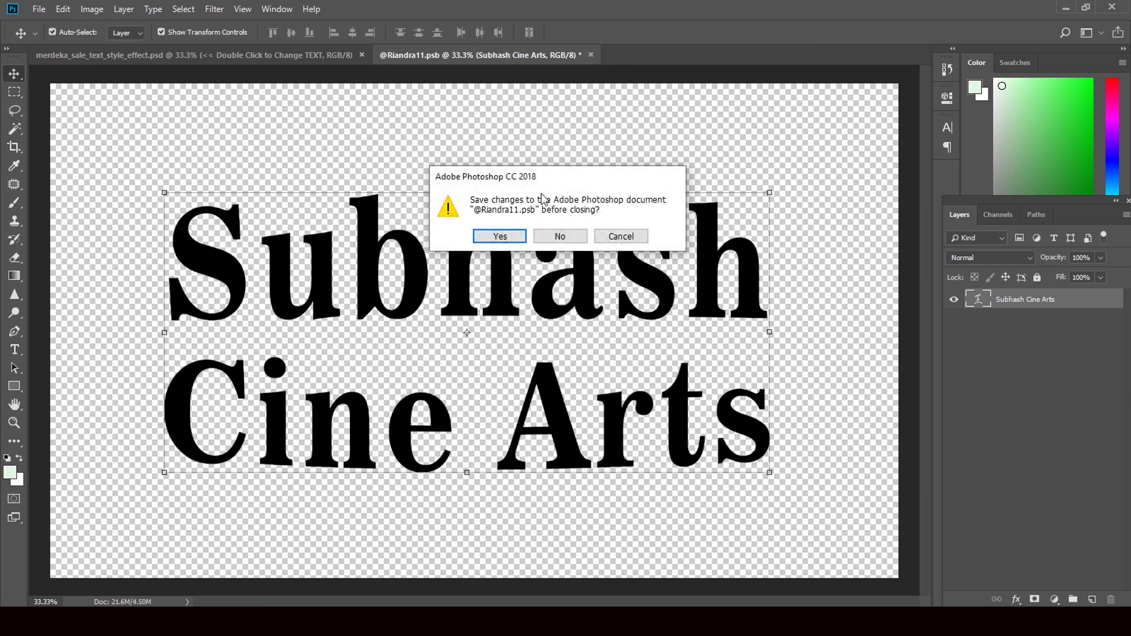
left_click(518, 238)
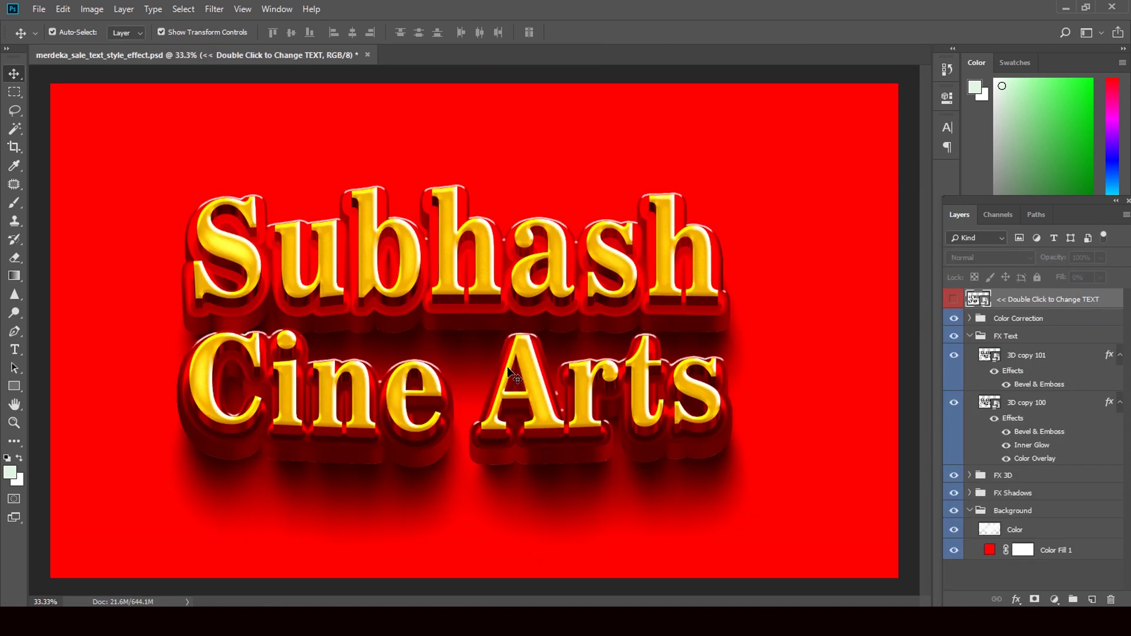
Try enlarging the Bevel & Emboss size of the 3D copy 101 layer to 95 px.
left_click(1109, 357)
double_click(1110, 356)
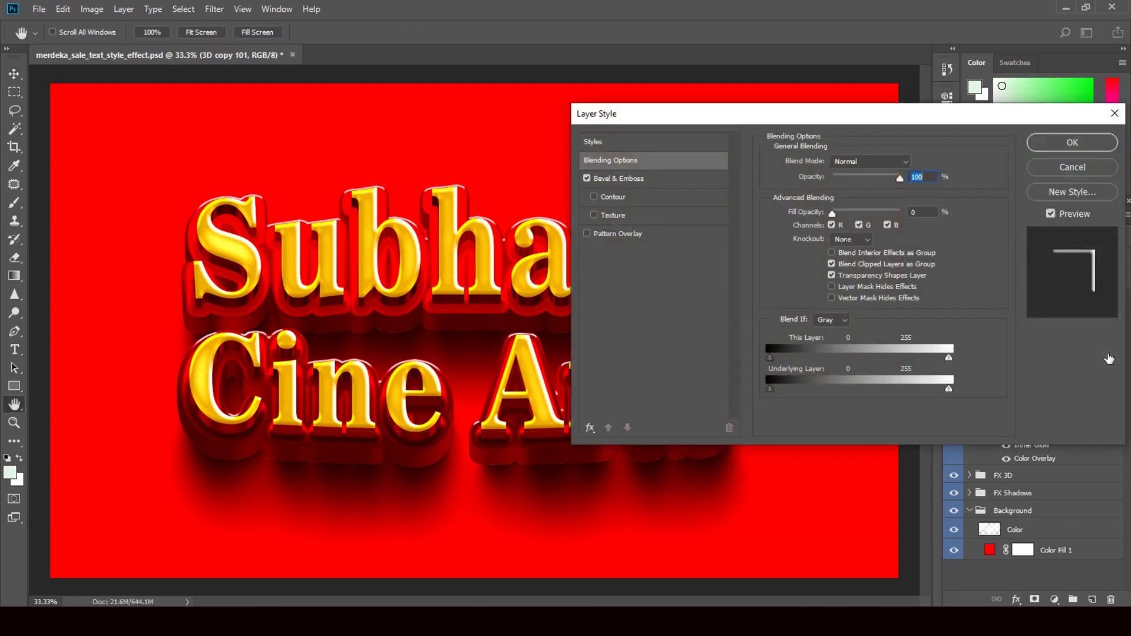
left_click(621, 182)
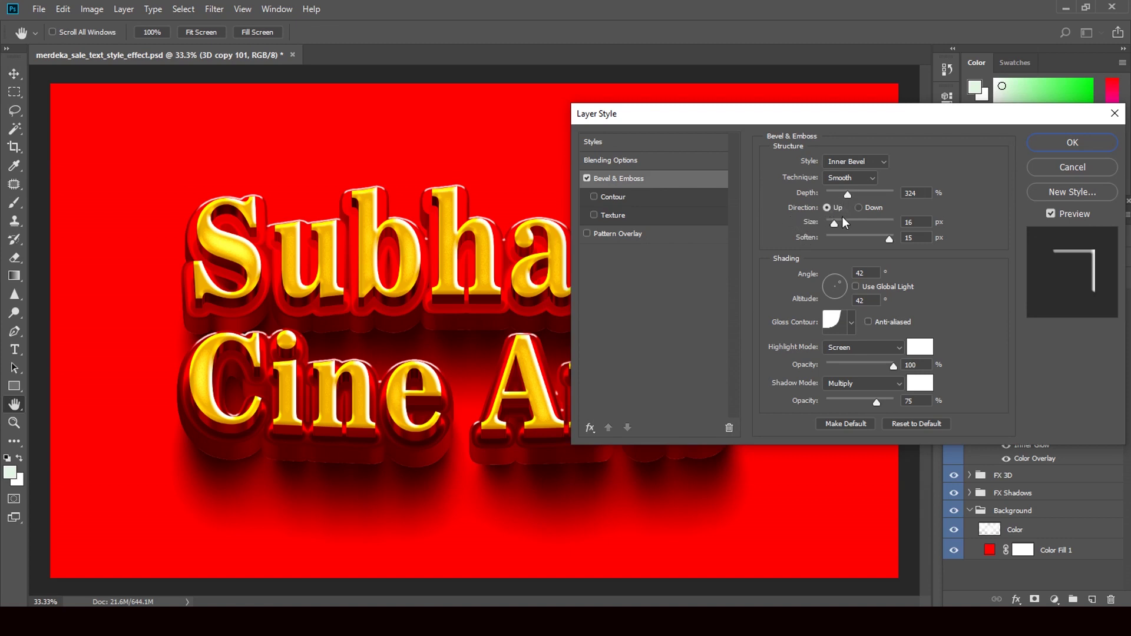
left_click_drag(834, 224, 846, 224)
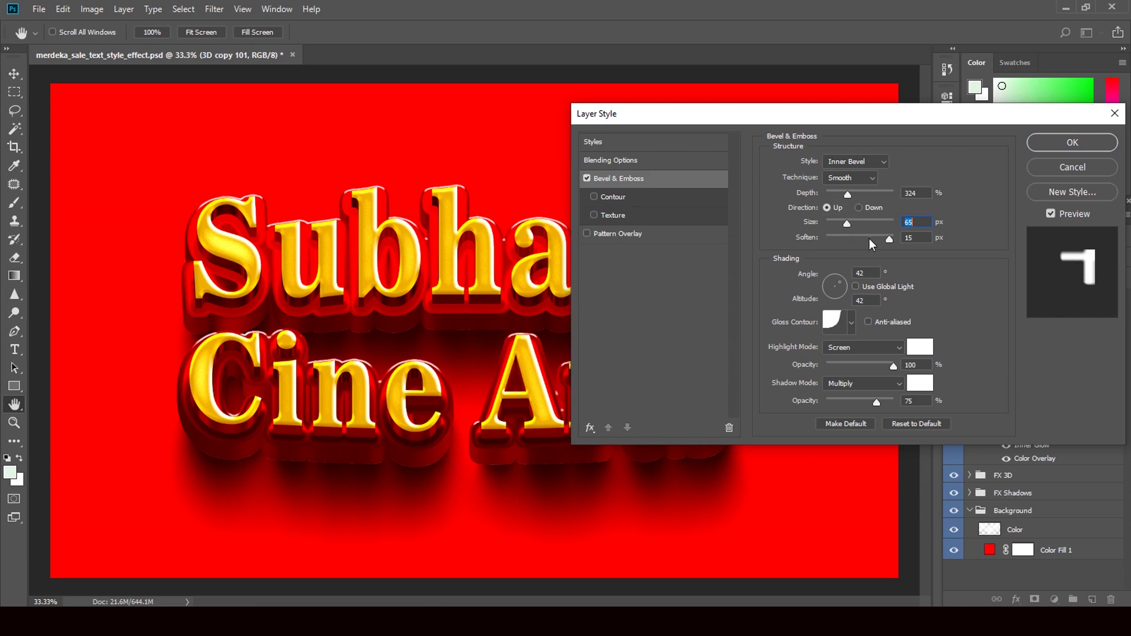
left_click_drag(848, 222, 855, 225)
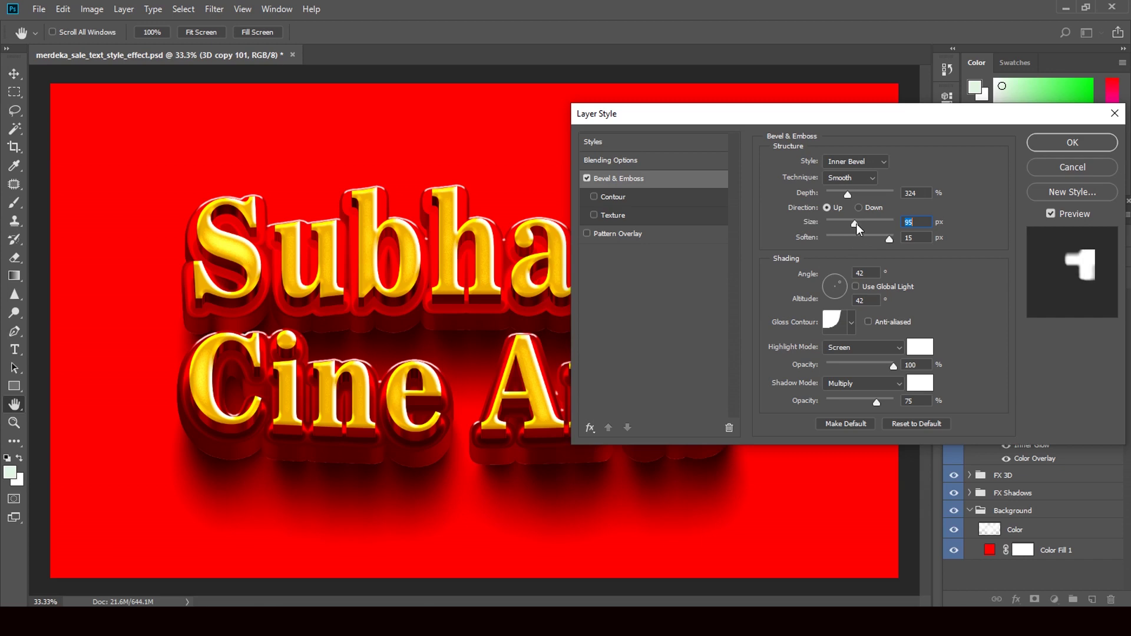
Try the Chisel Hard bevel technique with a 7 px size on the 3D copy 101 layer and discard the layer style changes.
left_click(870, 179)
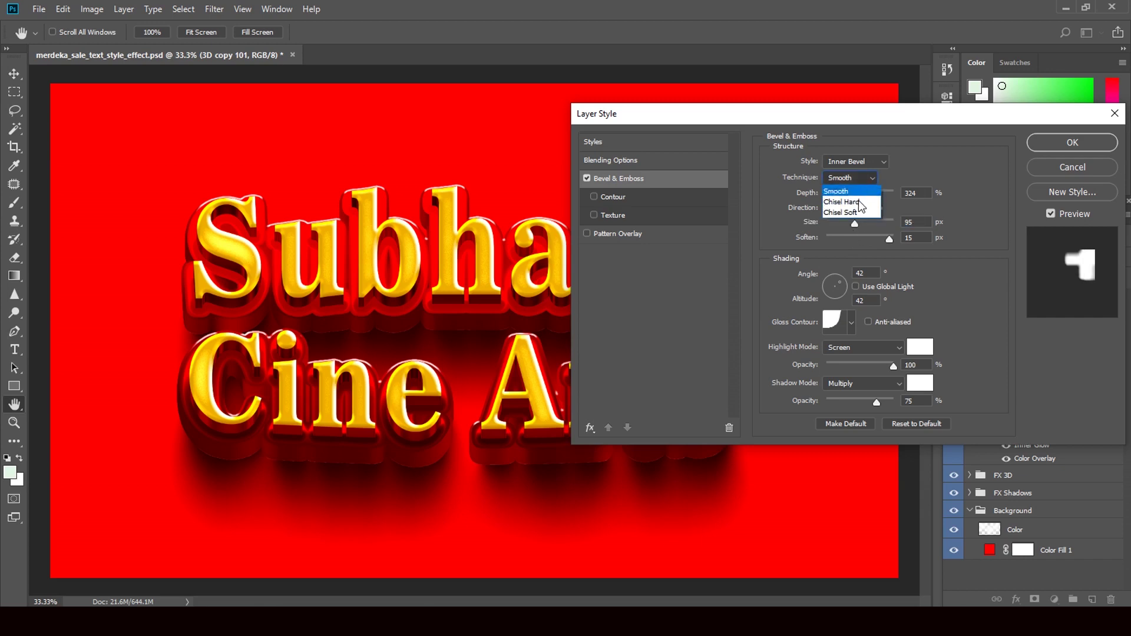
left_click(859, 203)
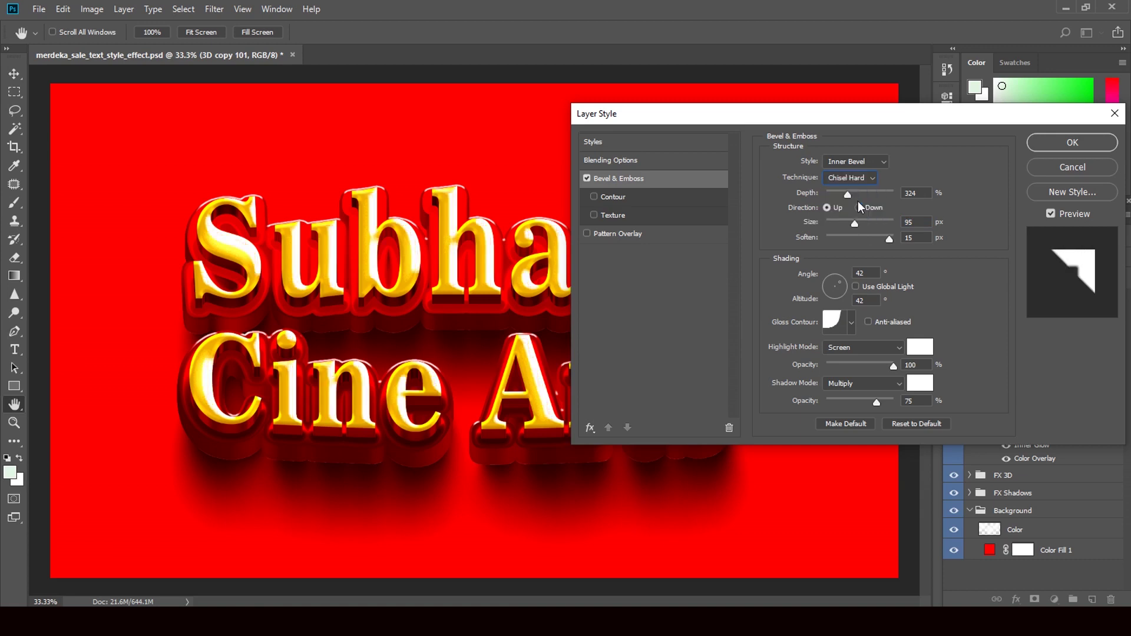
left_click_drag(855, 227, 845, 228)
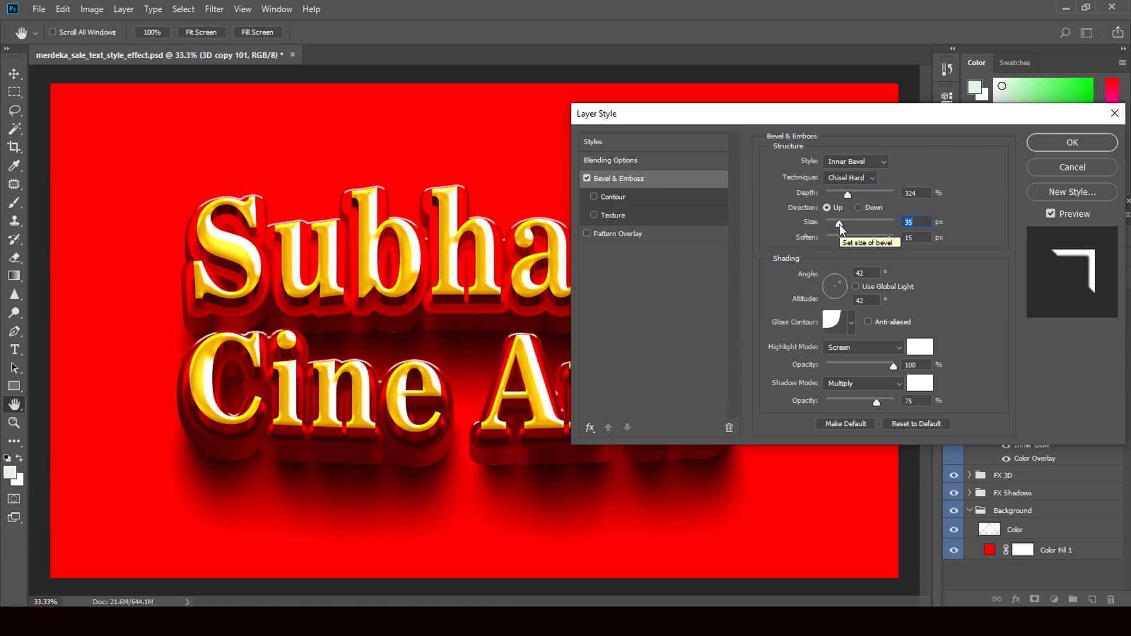
left_click_drag(839, 229, 831, 224)
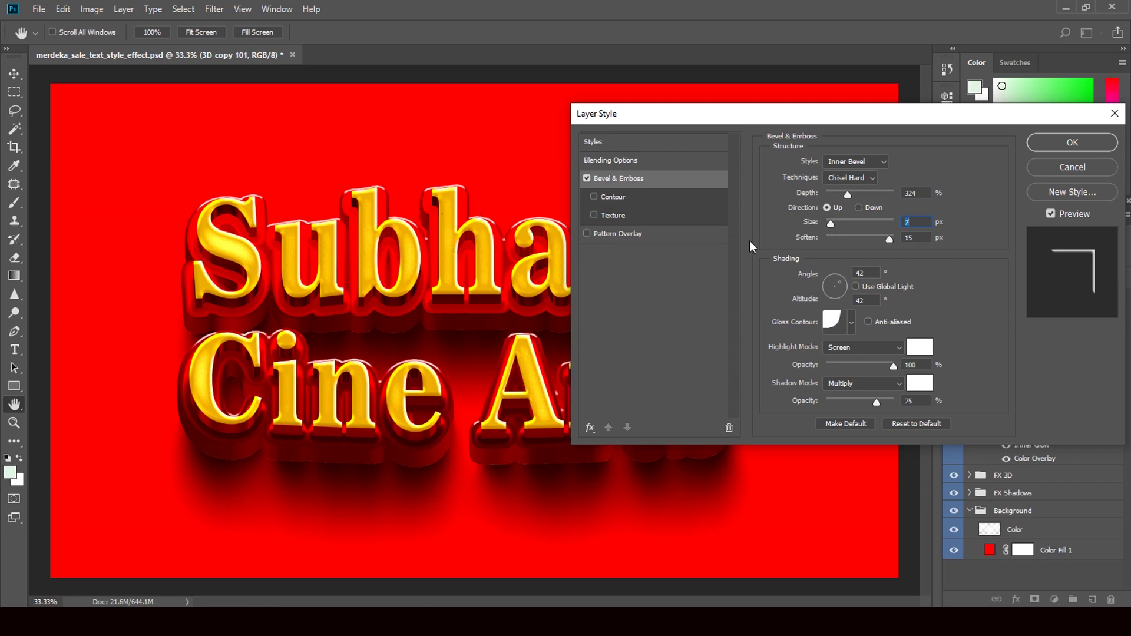
left_click(1064, 170)
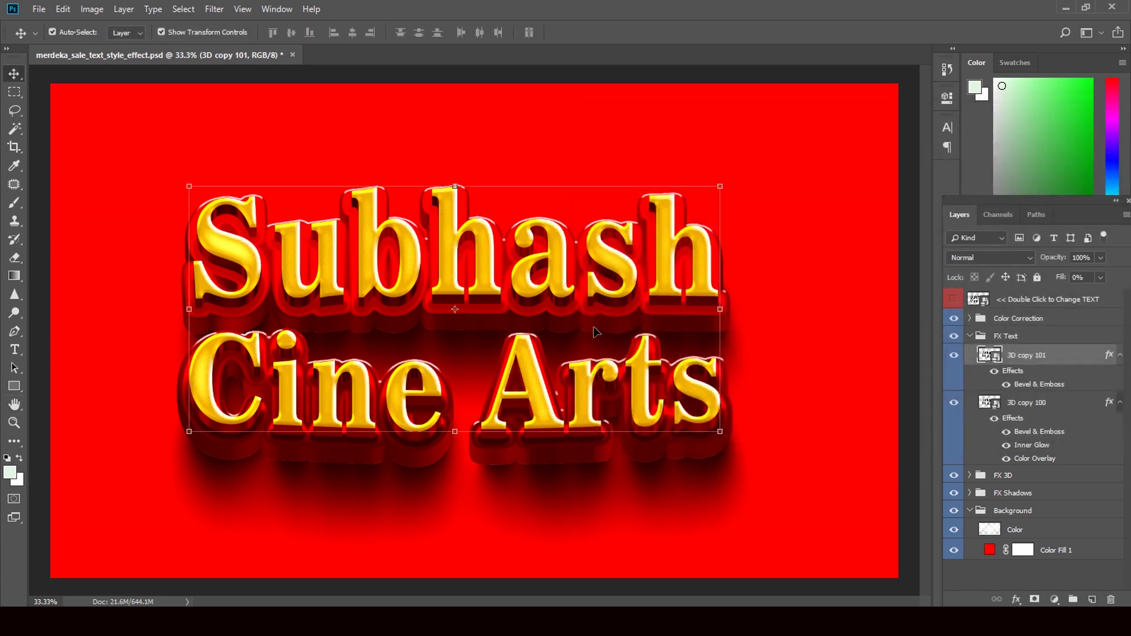
Close merdeka_sale_text_style_effect.psd without saving its changes.
left_click(293, 53)
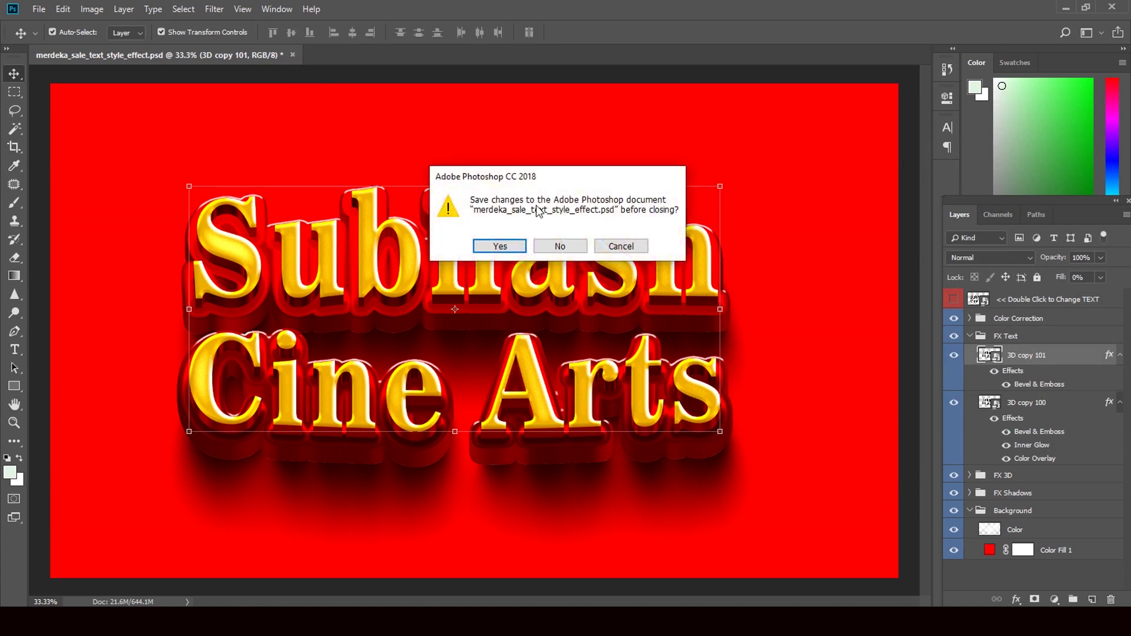
left_click(561, 247)
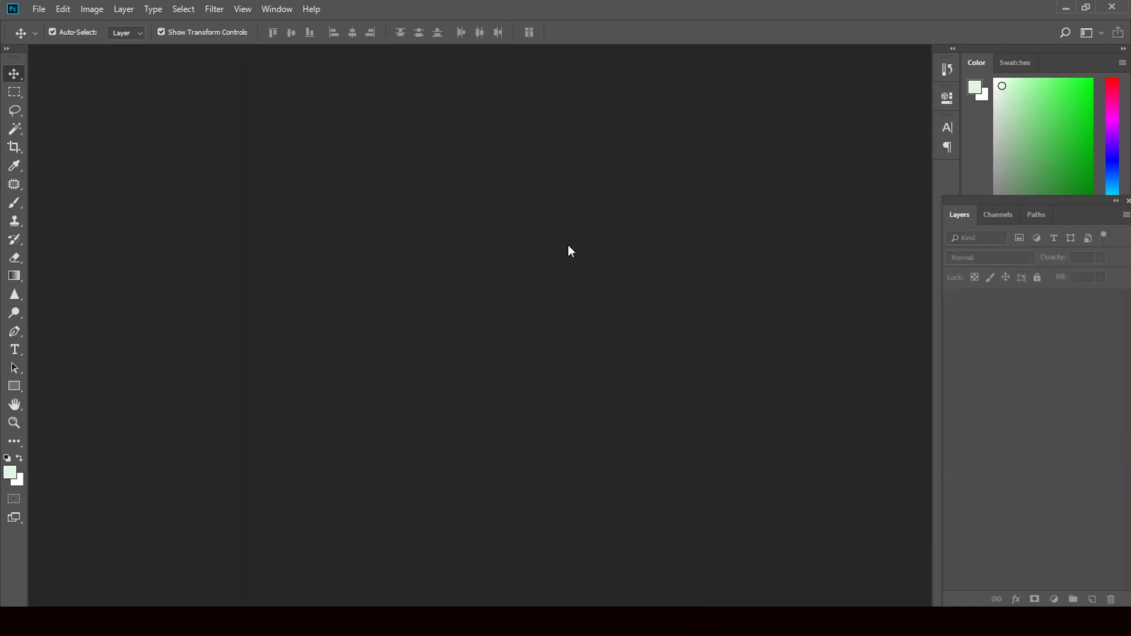
Open Wood_text_effect from the Downloads folder in Photoshop and open its Your text here smart object.
left_click(1066, 8)
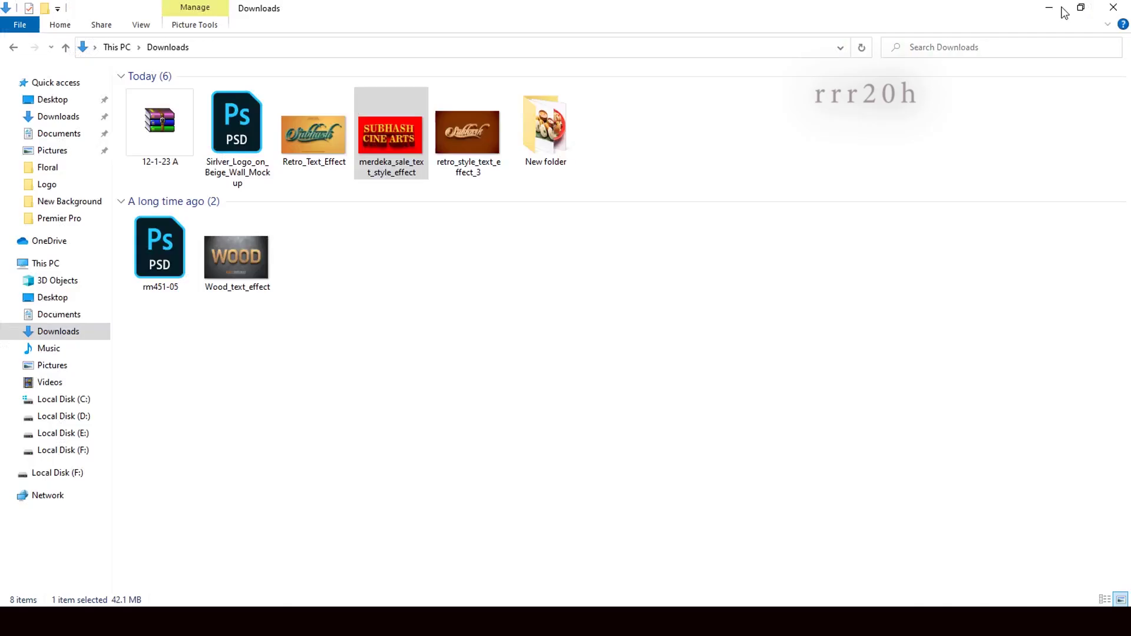
left_click(592, 247)
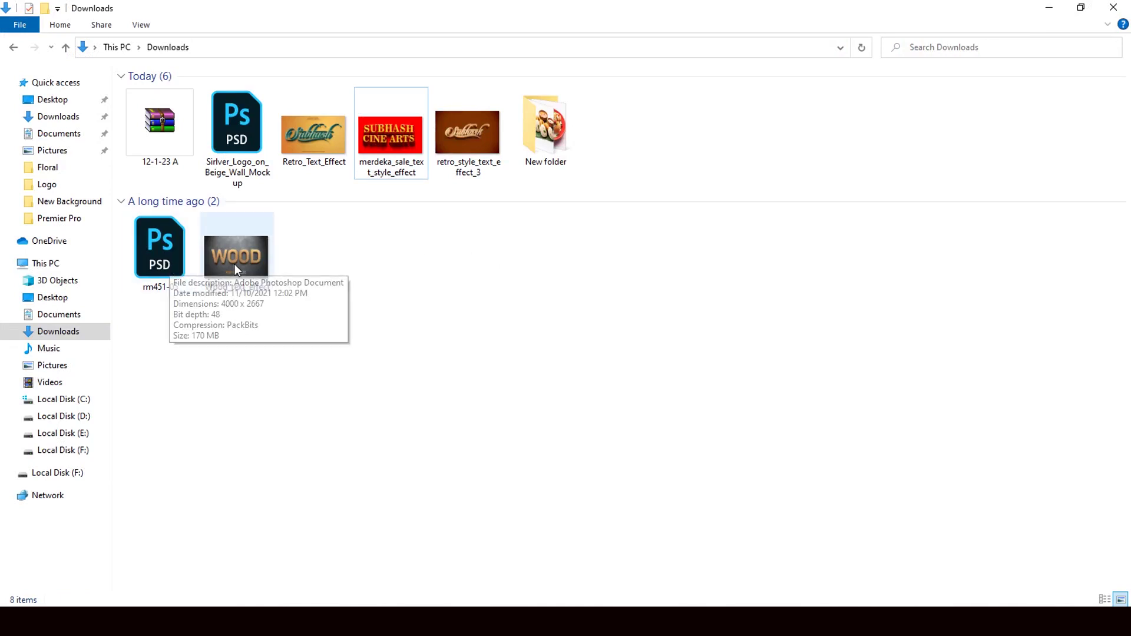
left_click_drag(235, 264, 559, 397)
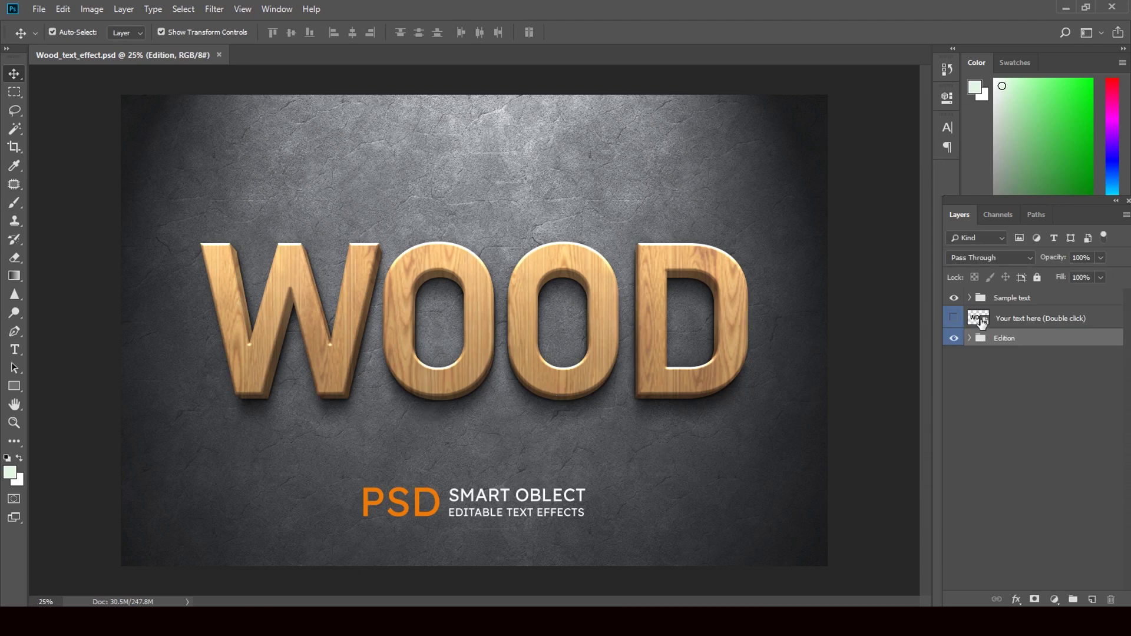
double_click(979, 322)
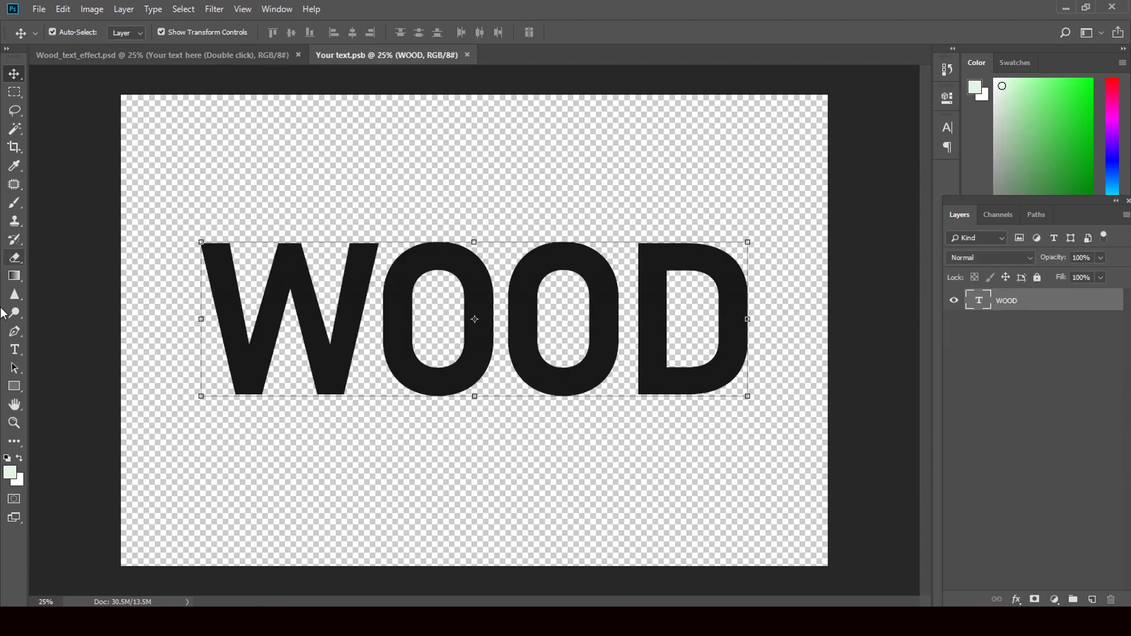
left_click(15, 350)
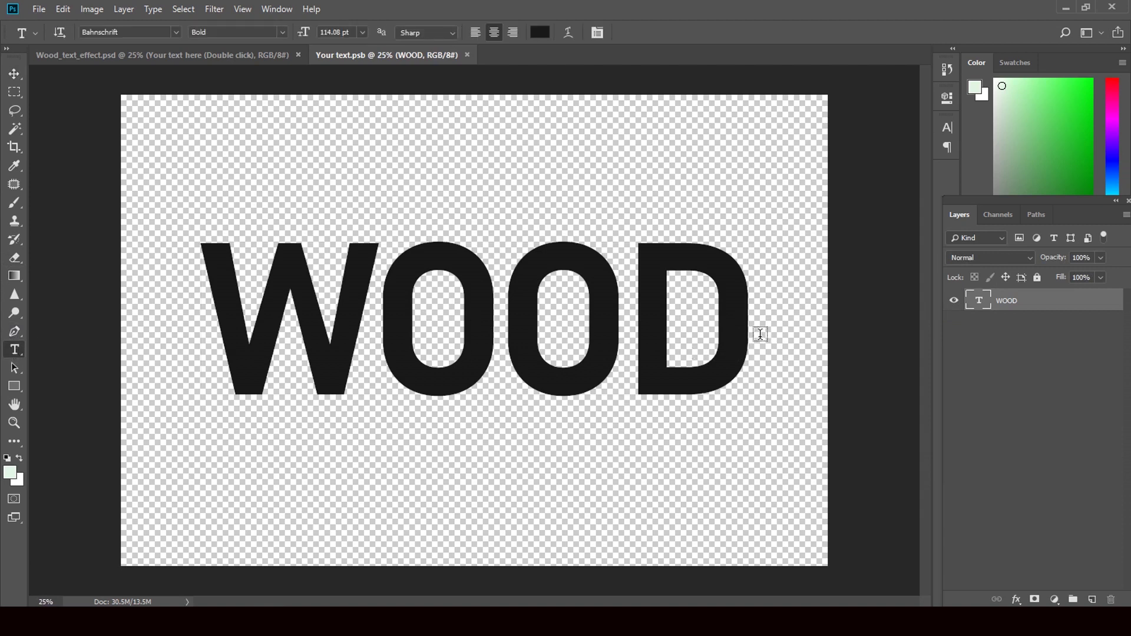
left_click_drag(761, 340, 231, 339)
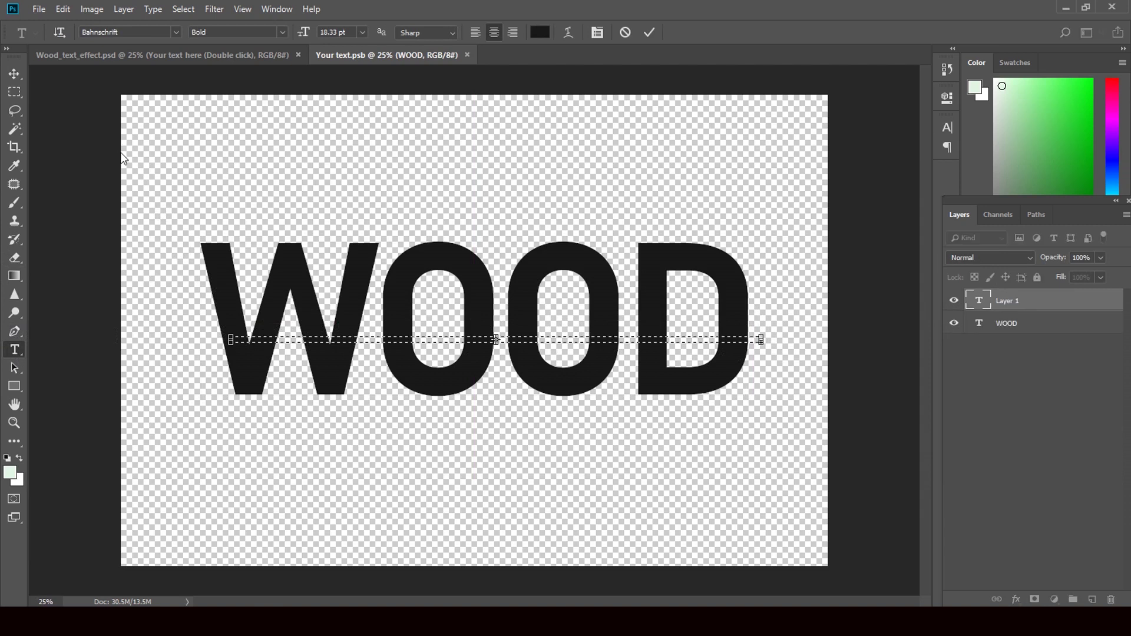
left_click(15, 74)
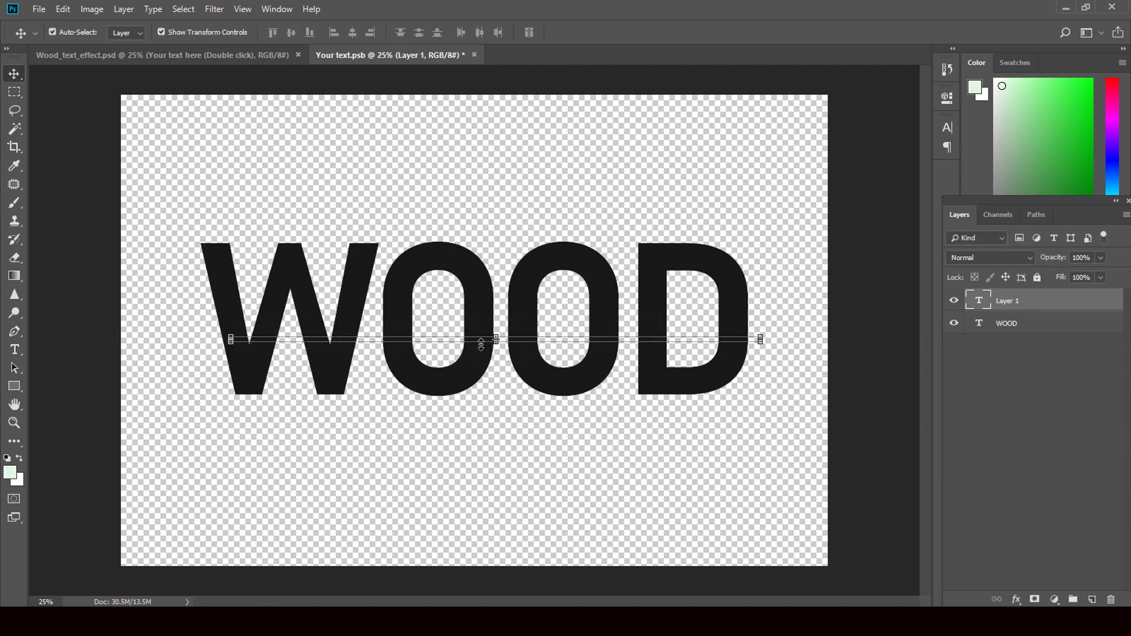
key("ctrl+z")
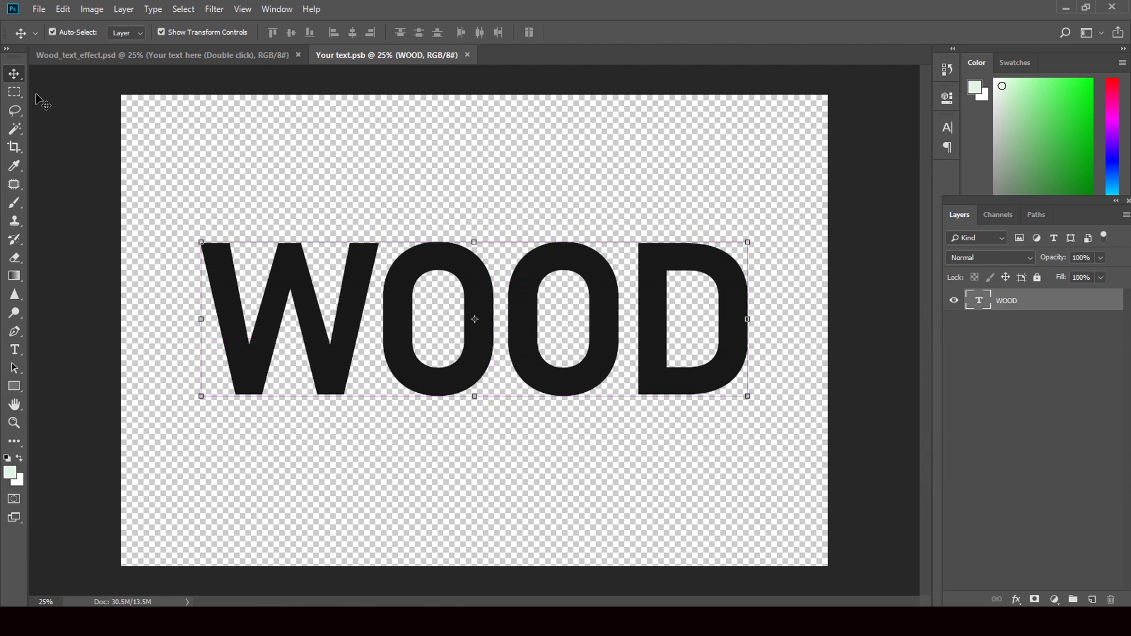
Retype the text layer as WOOD in Your text.psb, then save and close the smart object.
left_click(15, 349)
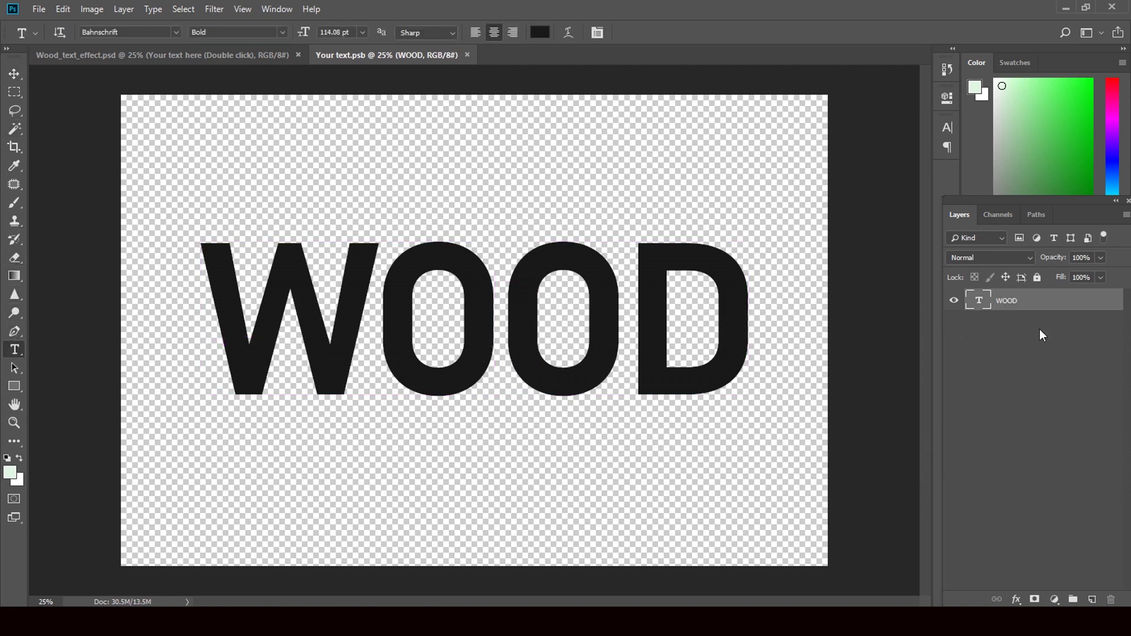
double_click(979, 303)
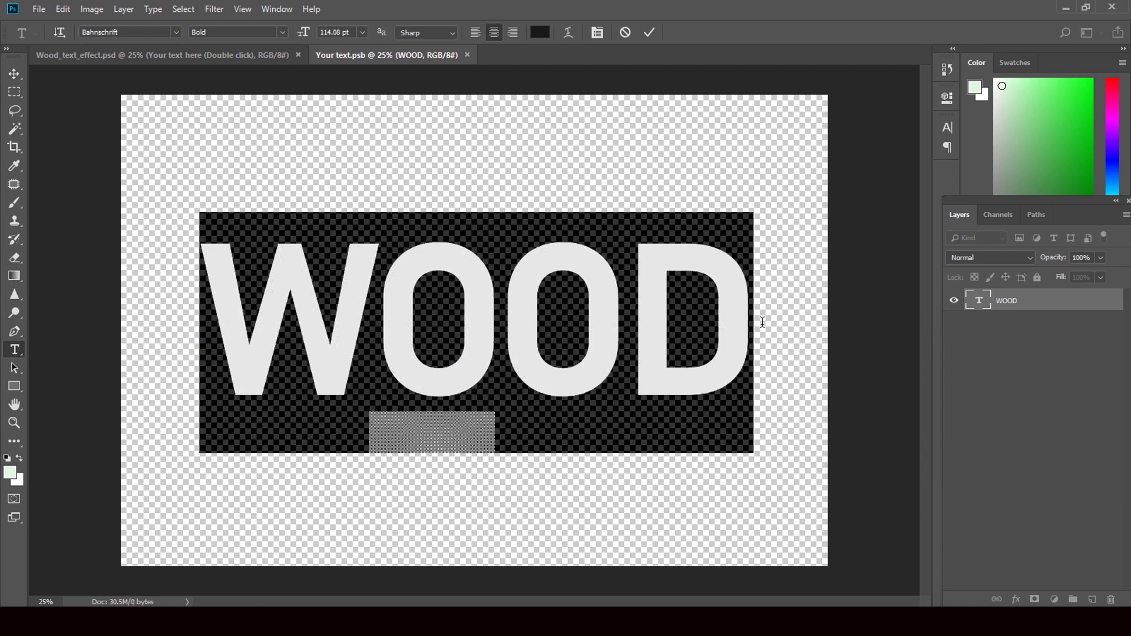
type("WOOD")
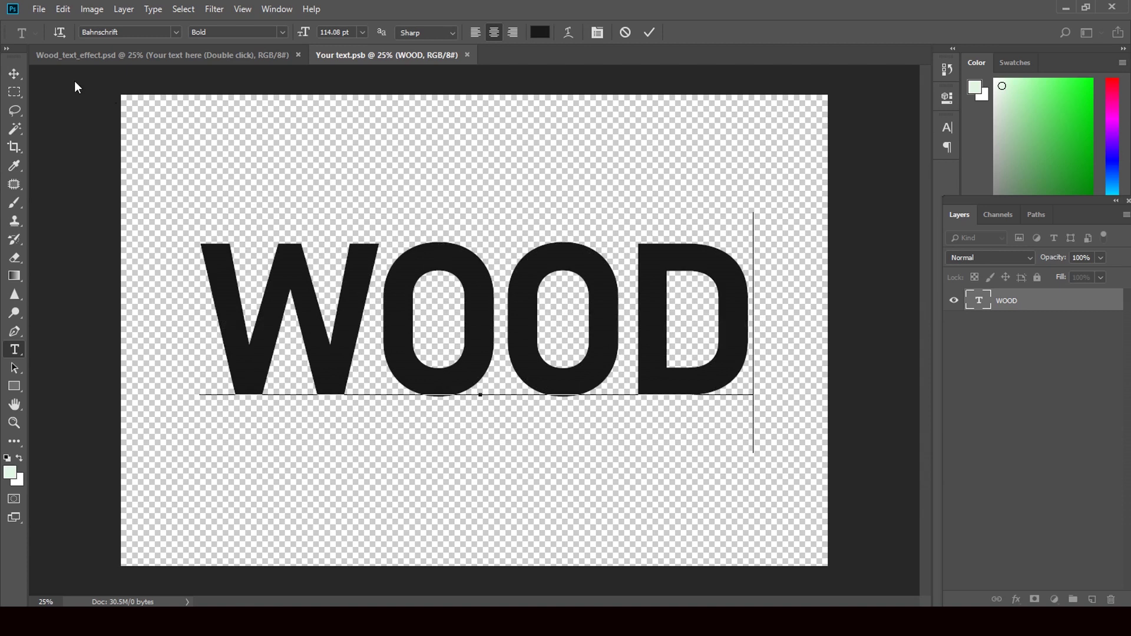
left_click(15, 73)
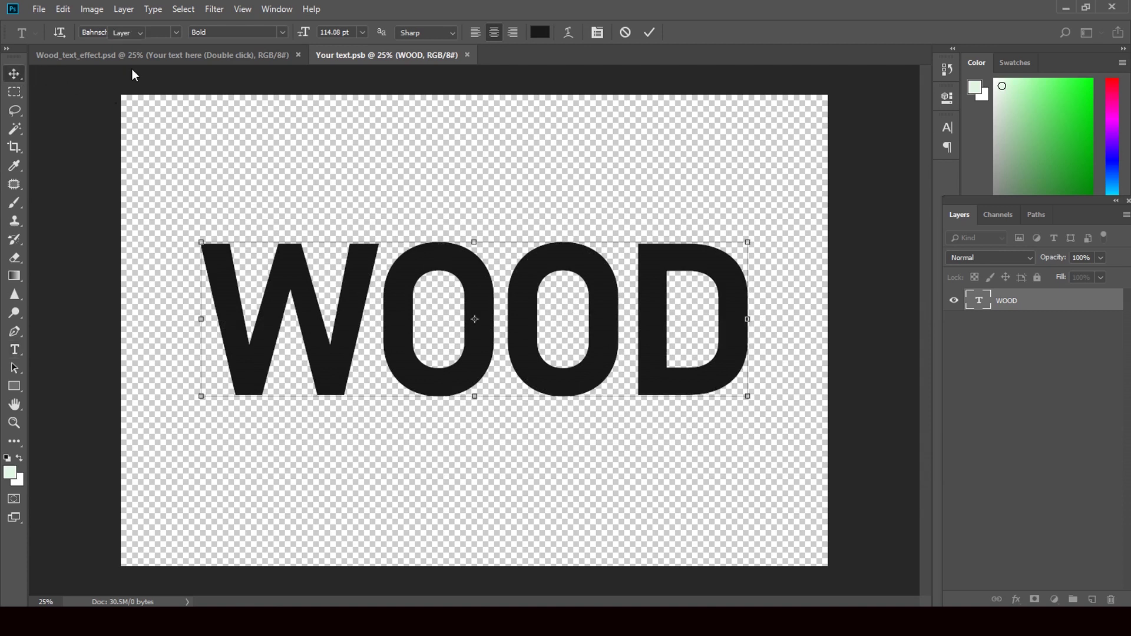
left_click(473, 54)
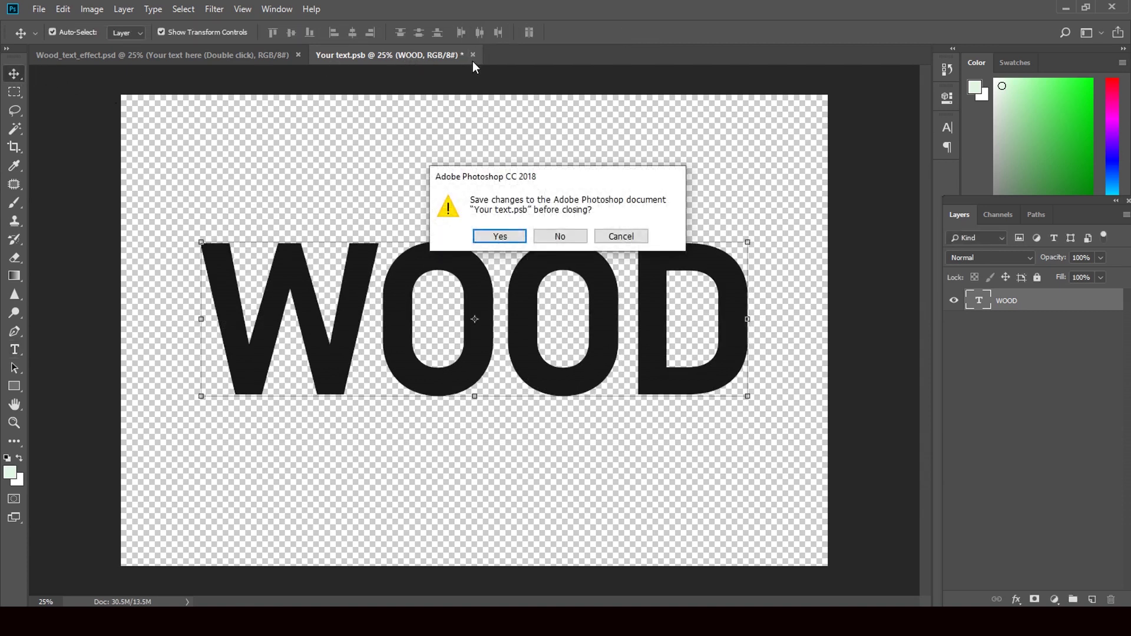
left_click(500, 237)
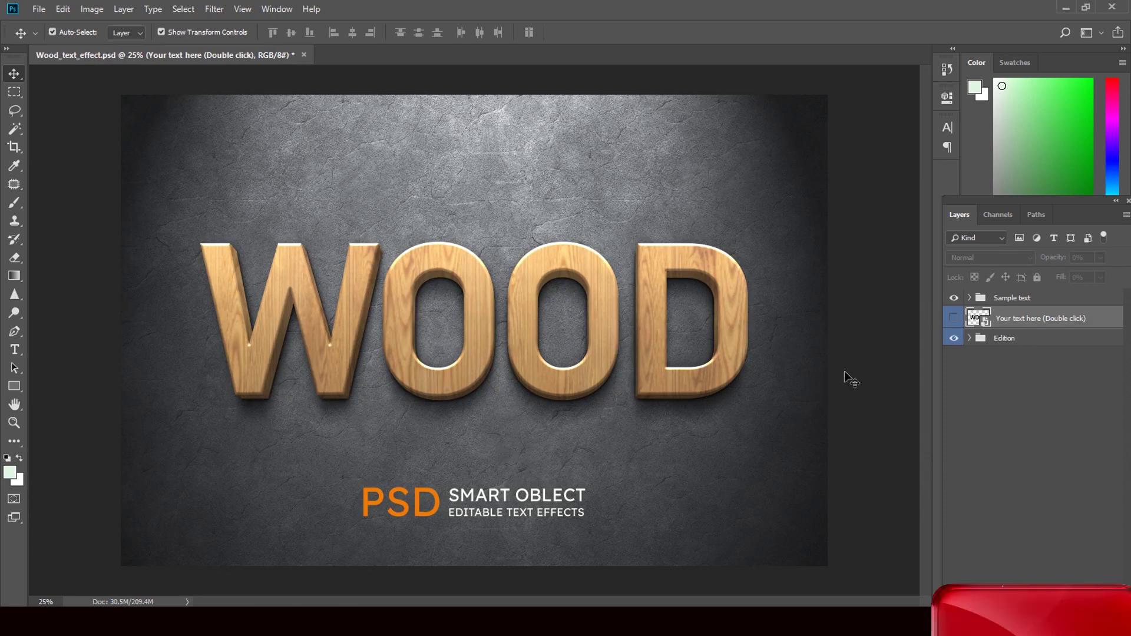
Try the Horizontal Line 1 and Vertical Line 1 patterns in the Extrude group's Pattern Overlay and discard the layer style changes.
left_click(971, 339)
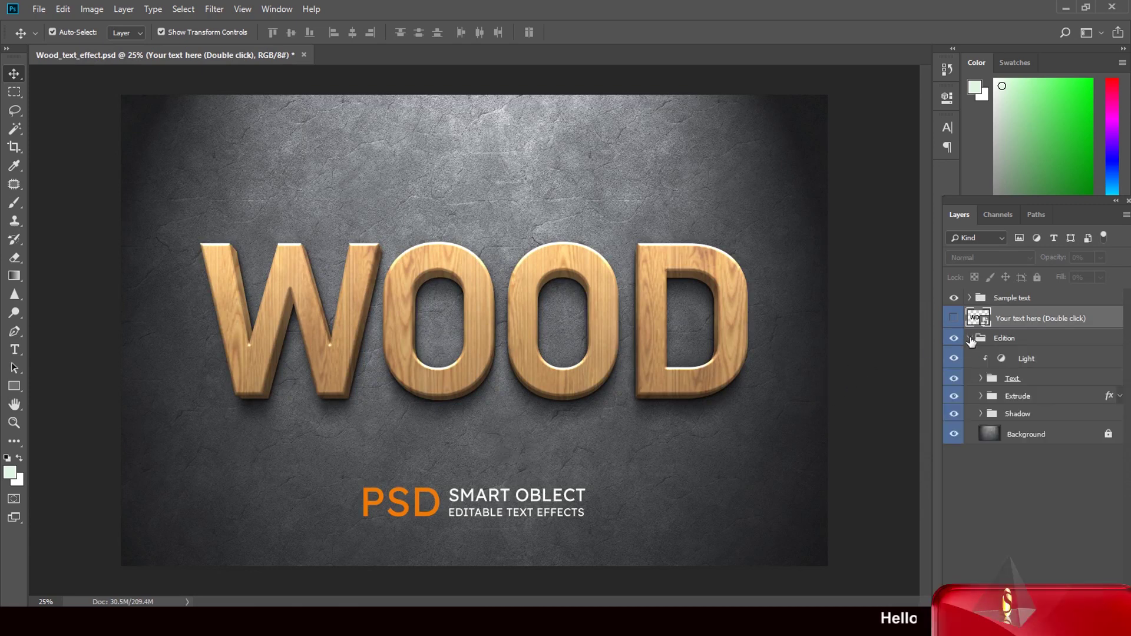
left_click(1109, 398)
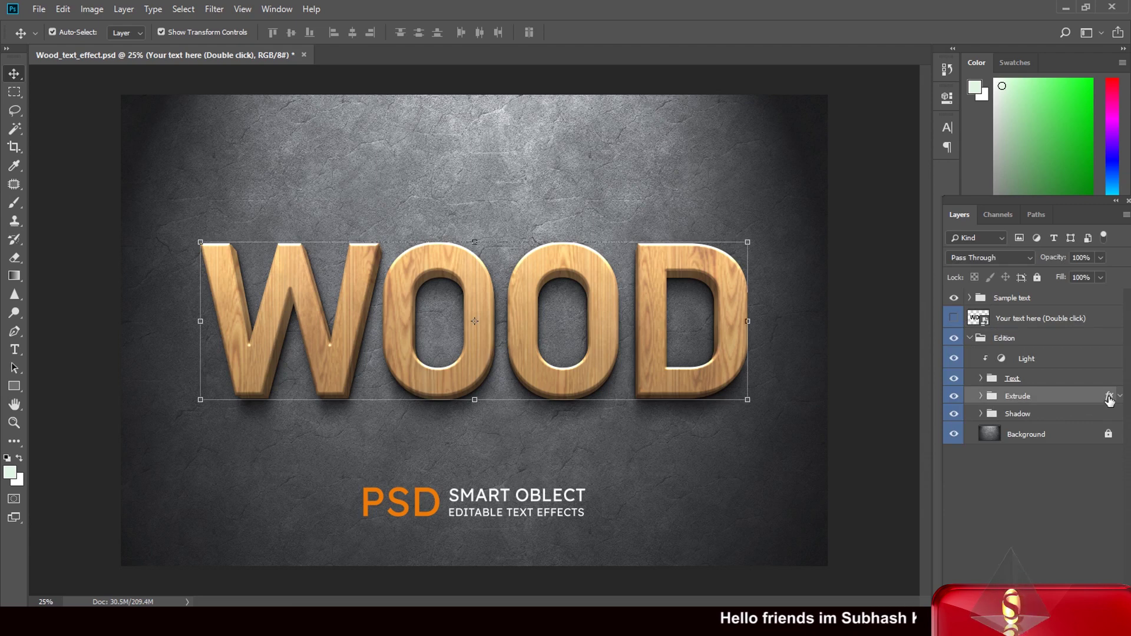
double_click(1109, 399)
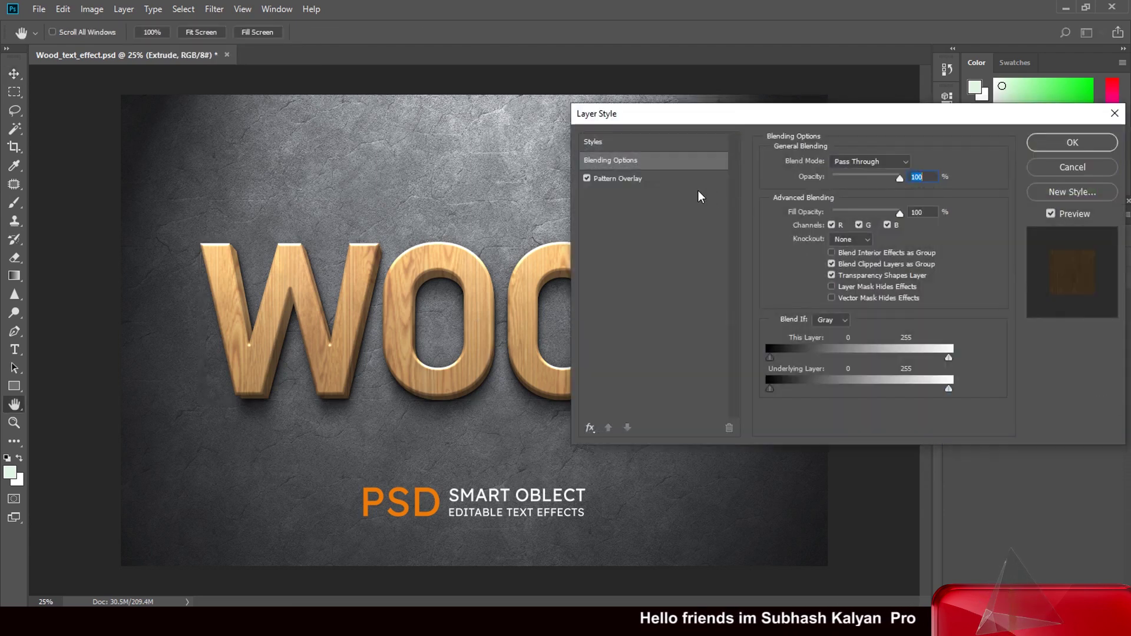
left_click(636, 179)
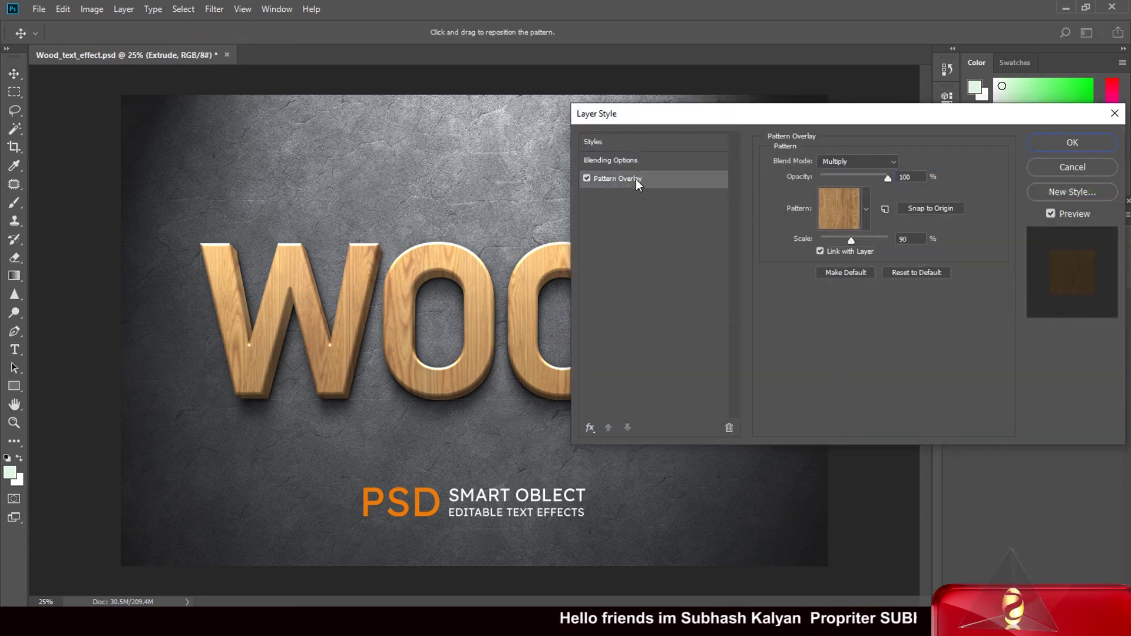
left_click(867, 209)
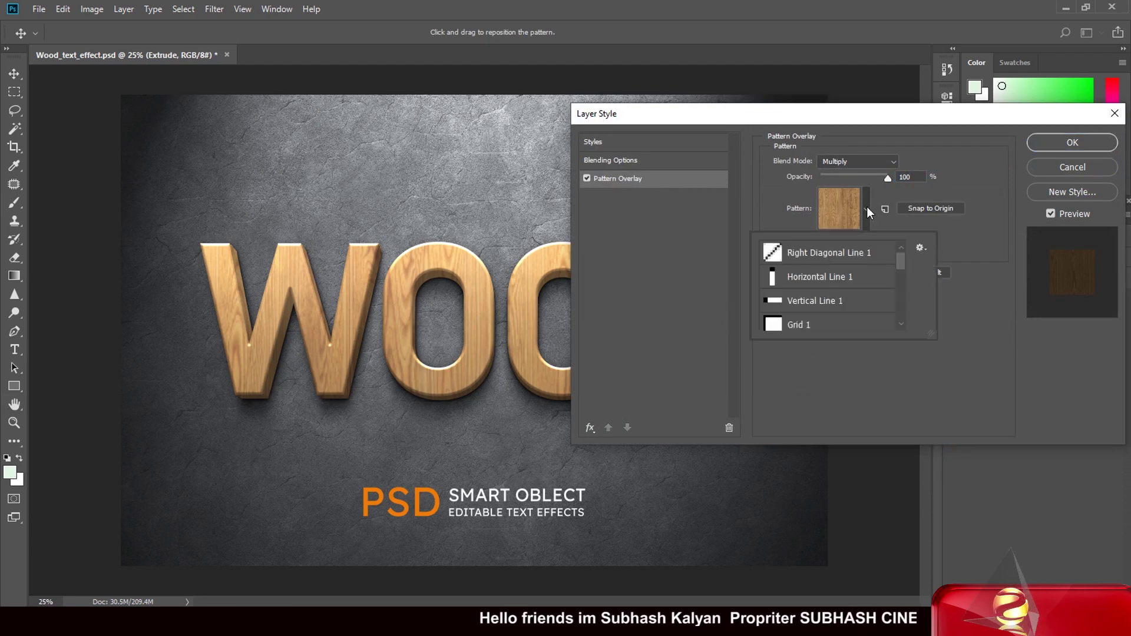
left_click(844, 281)
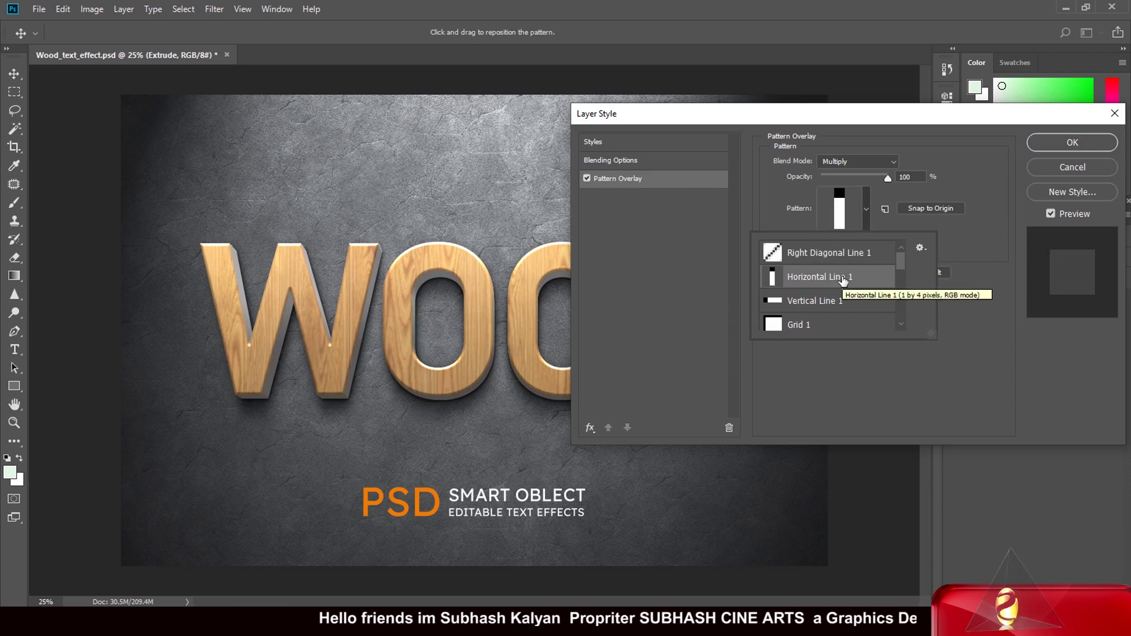
left_click(825, 302)
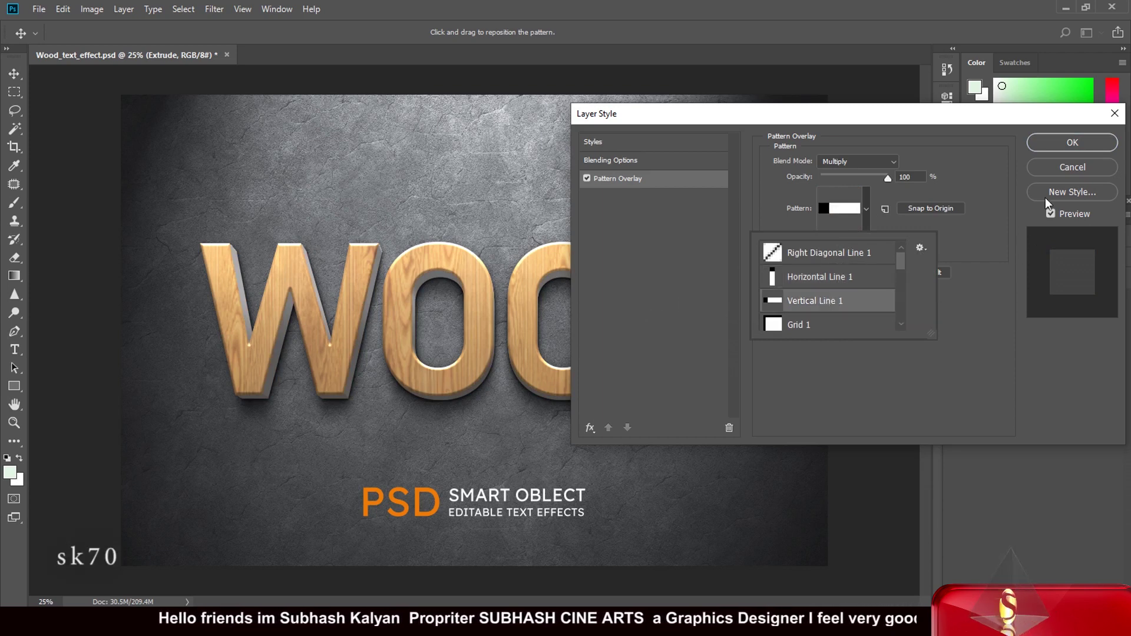
left_click(1061, 166)
left_click(1061, 165)
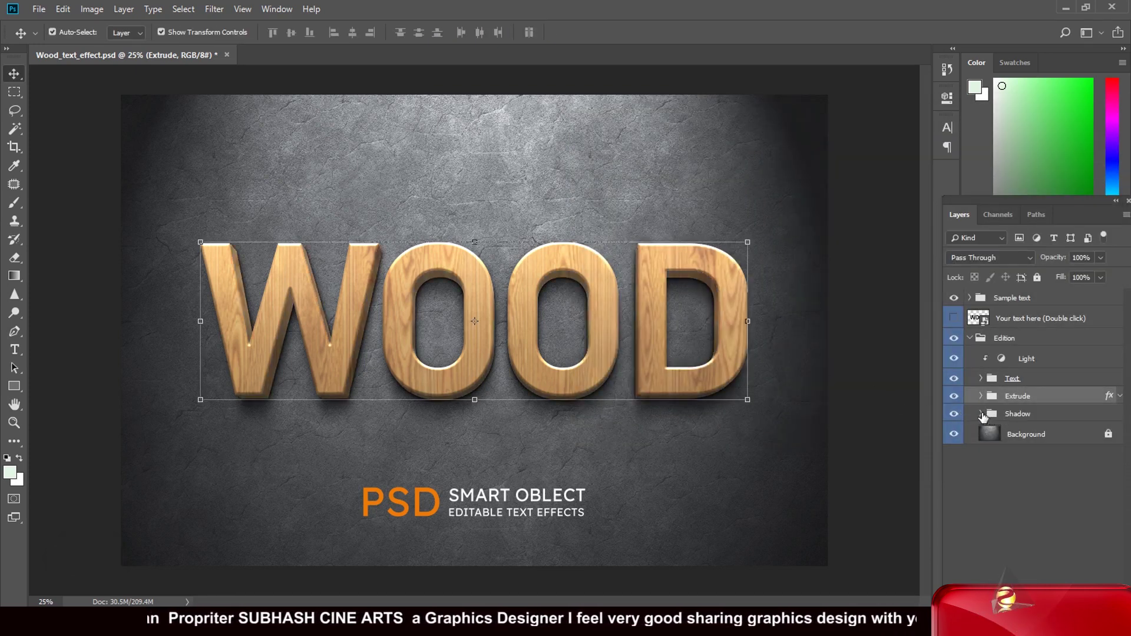
Toggle the Color Overlay of the Shadow 1 layer off and on, and cancel the layer style changes.
left_click(981, 415)
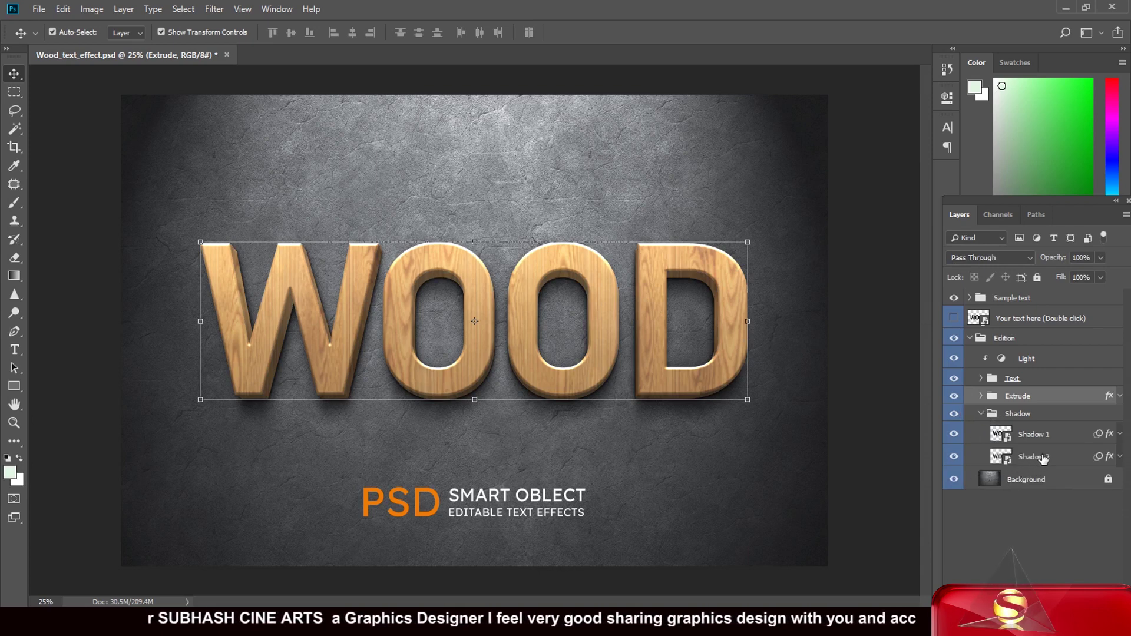
left_click(1110, 437)
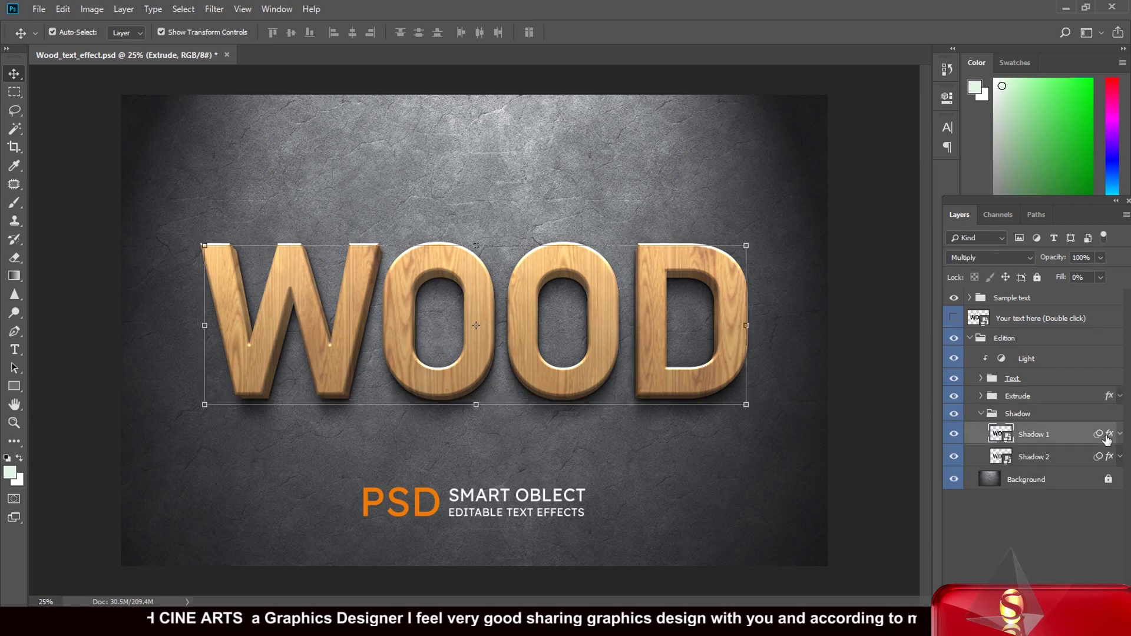
double_click(1104, 439)
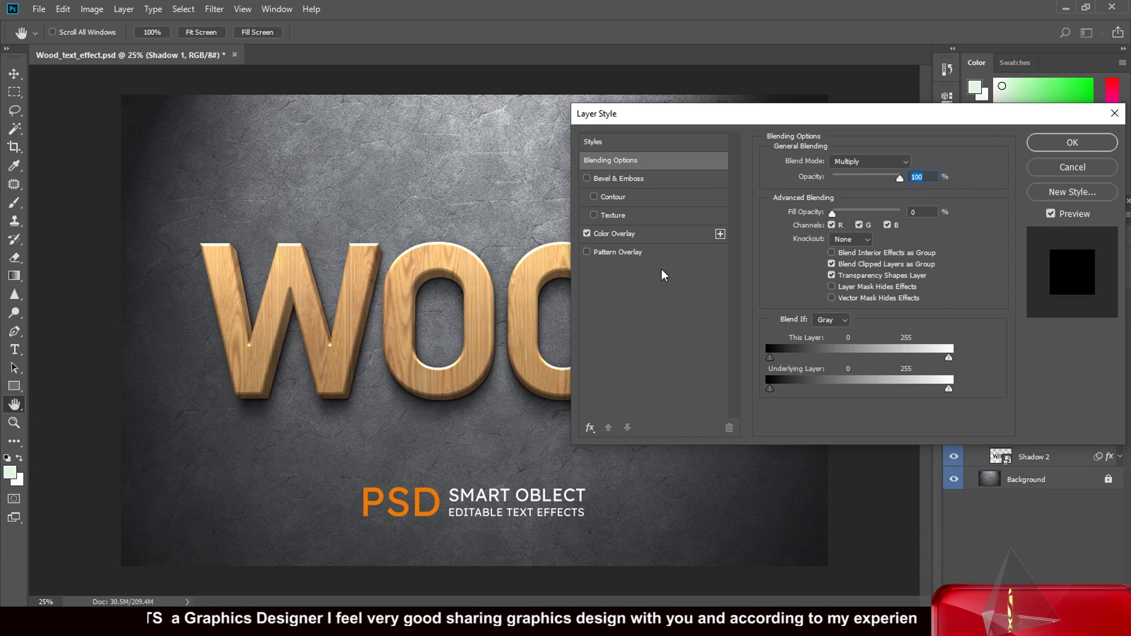
left_click(587, 233)
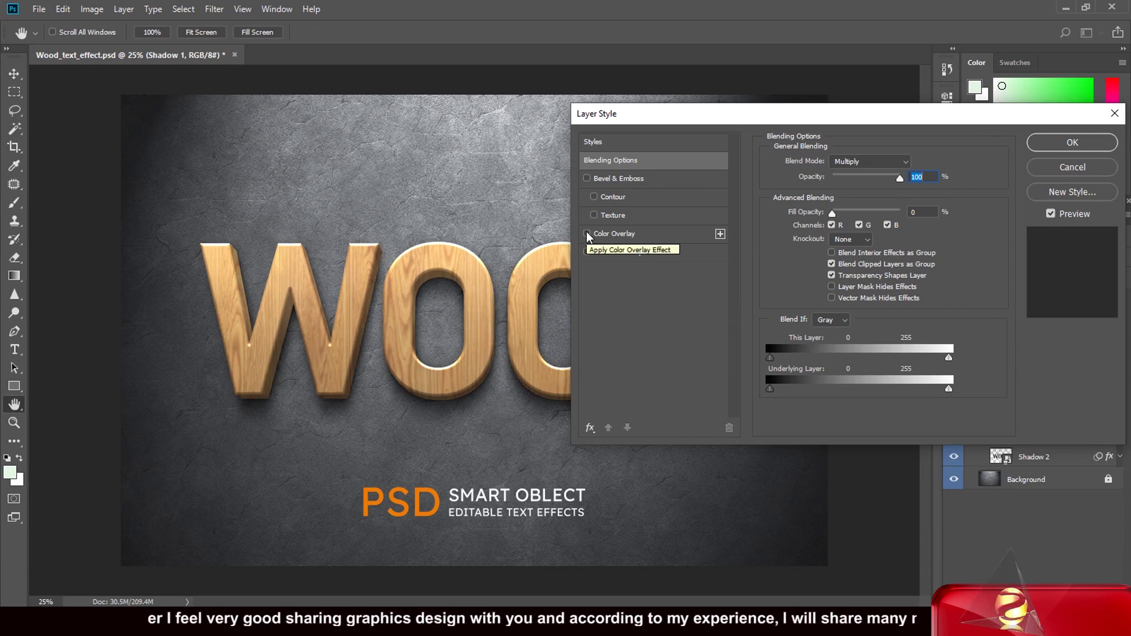
left_click(587, 233)
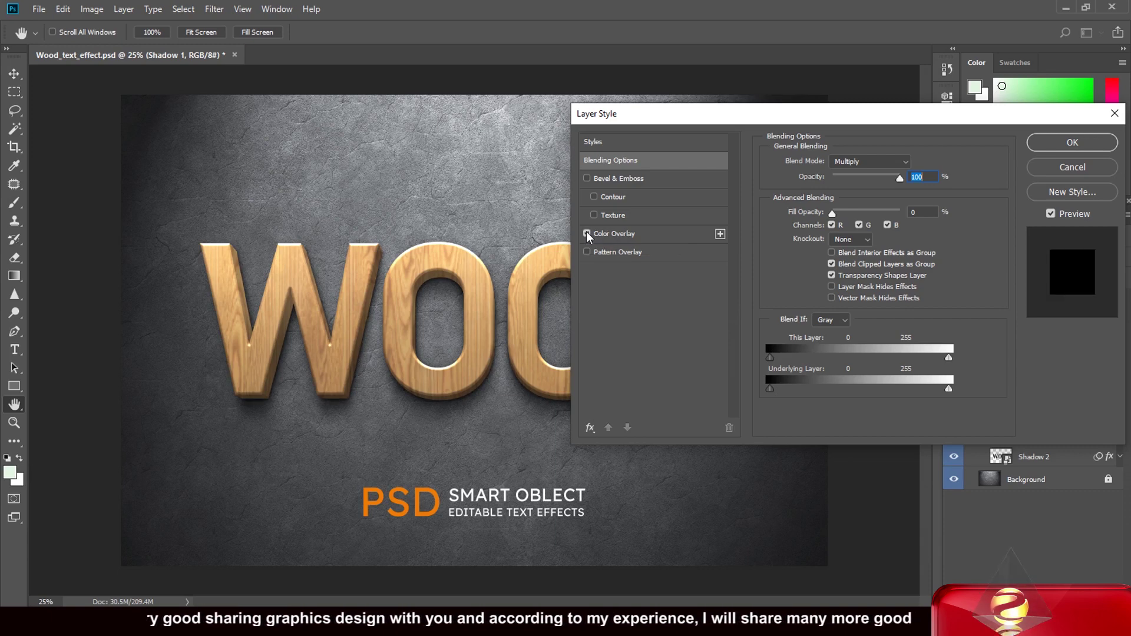
left_click(1070, 167)
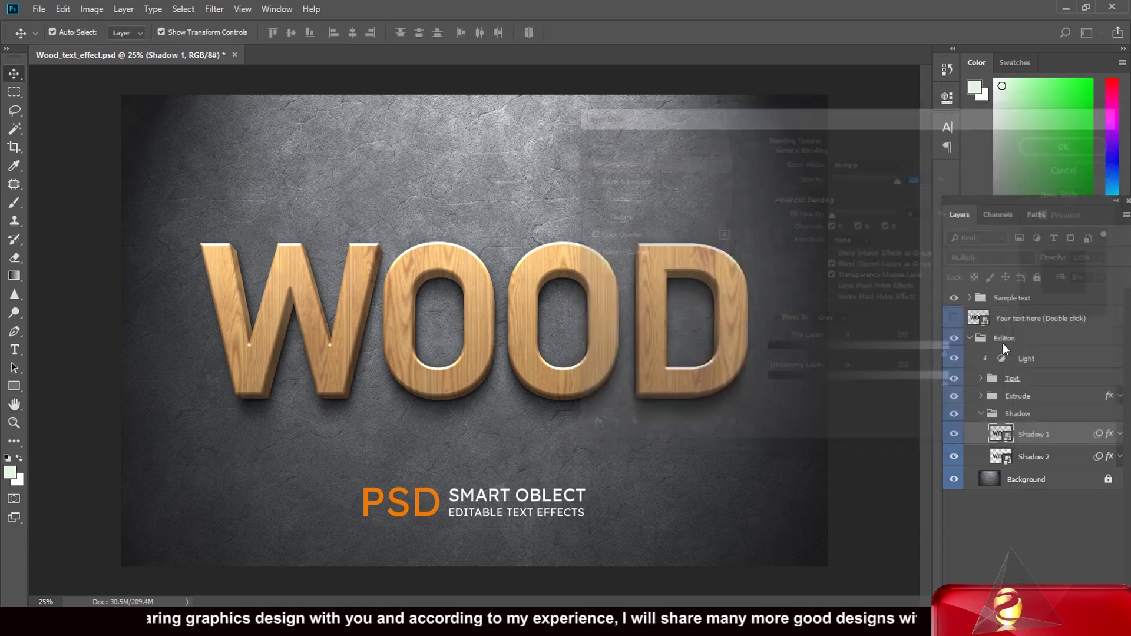
Try to edit the locked Background layer beneath the Shadow group.
double_click(990, 483)
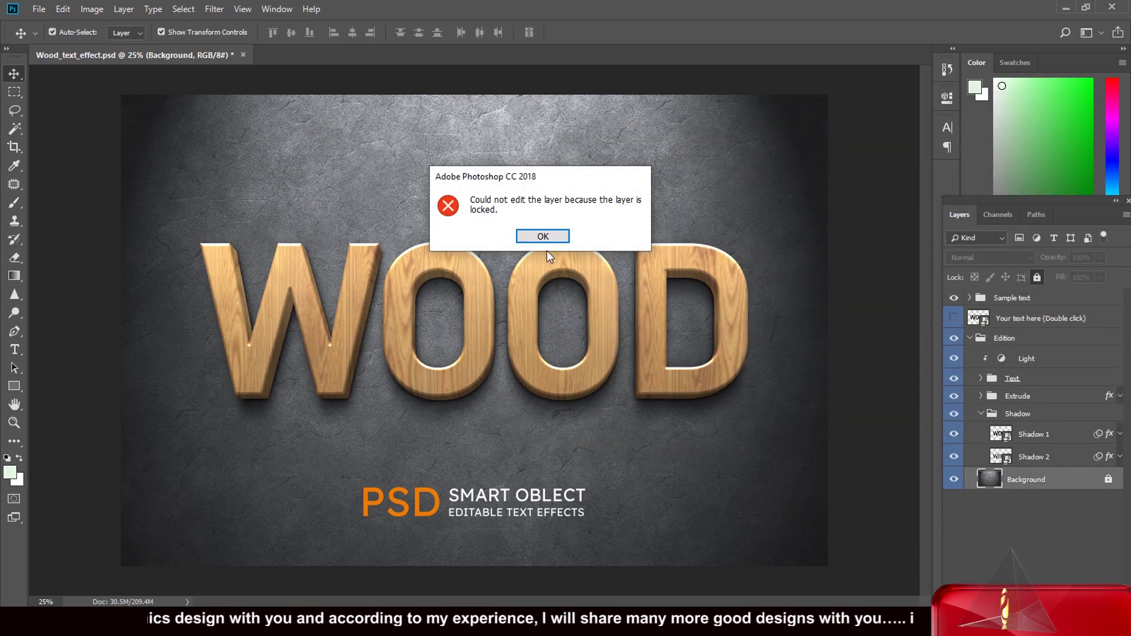
left_click(551, 236)
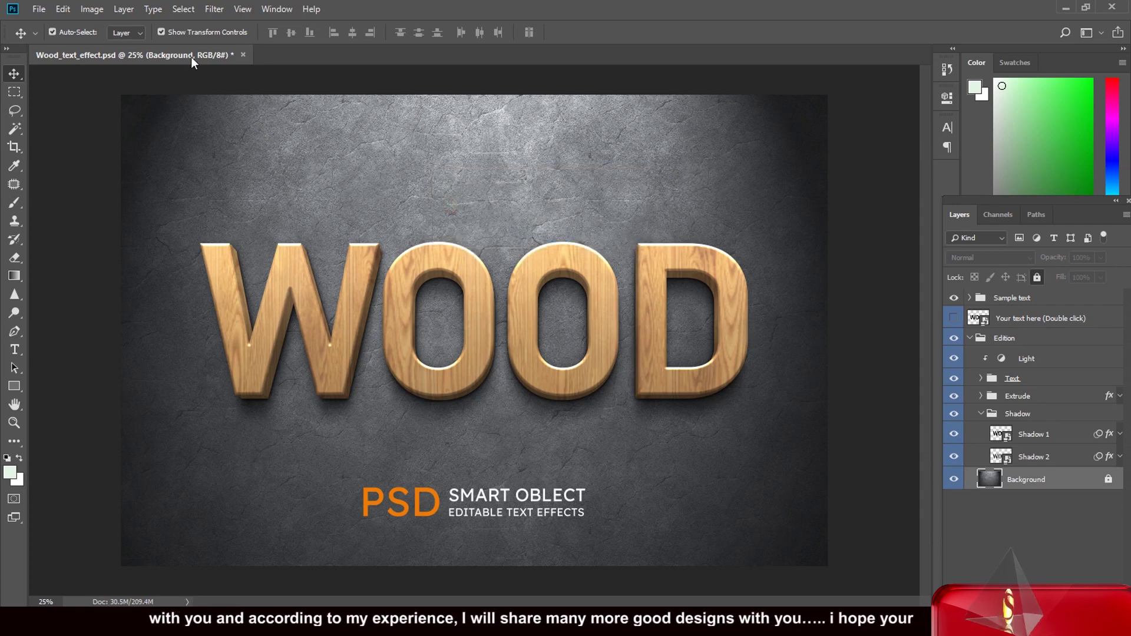